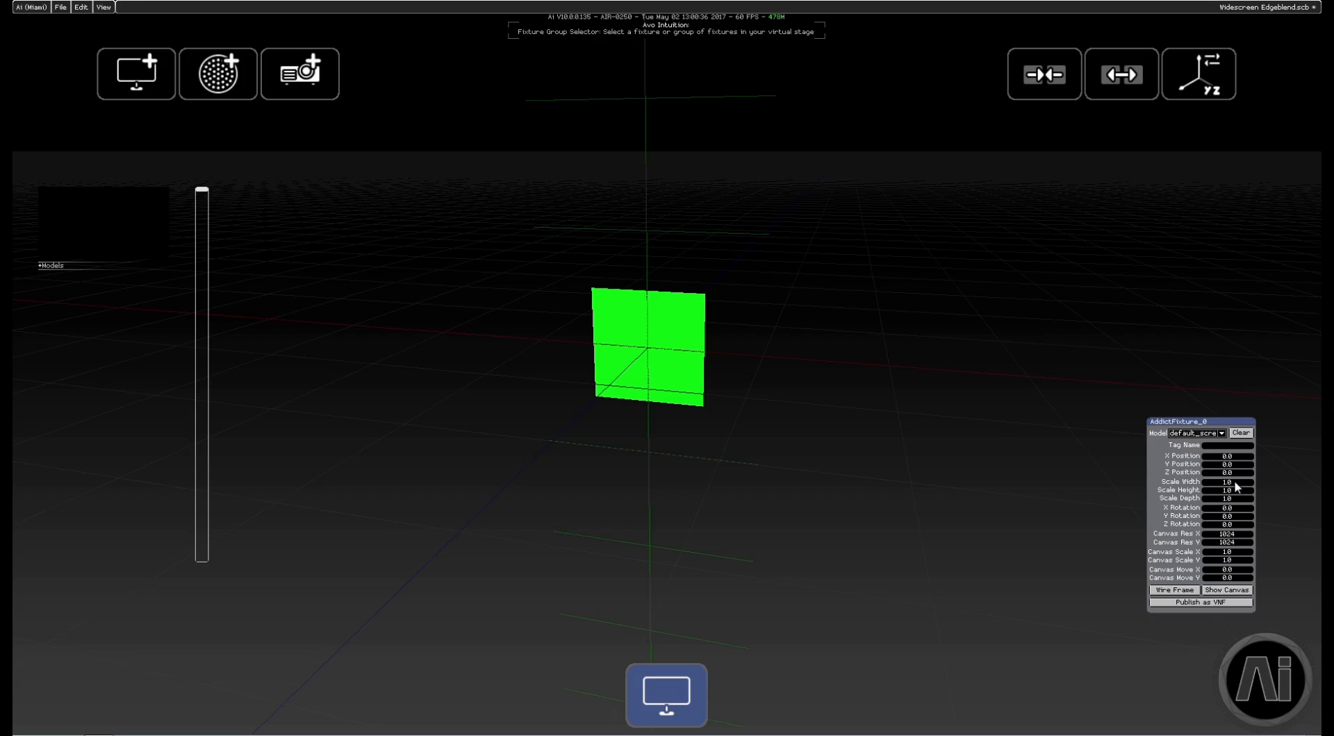
- Set the screen fixture's scale to 1.6 wide by 0.9 high and its canvas resolution to 1920 x 1080
key("Tab")
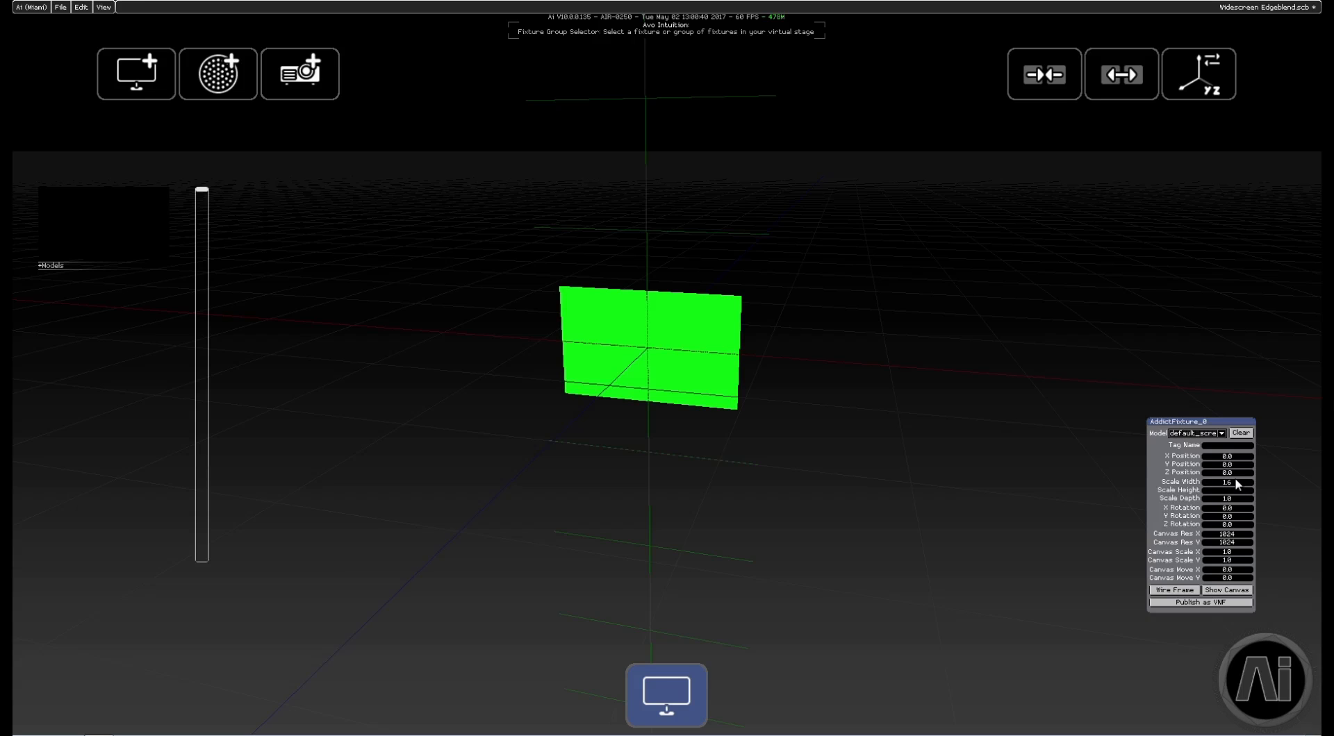
type("0.9")
key("Return")
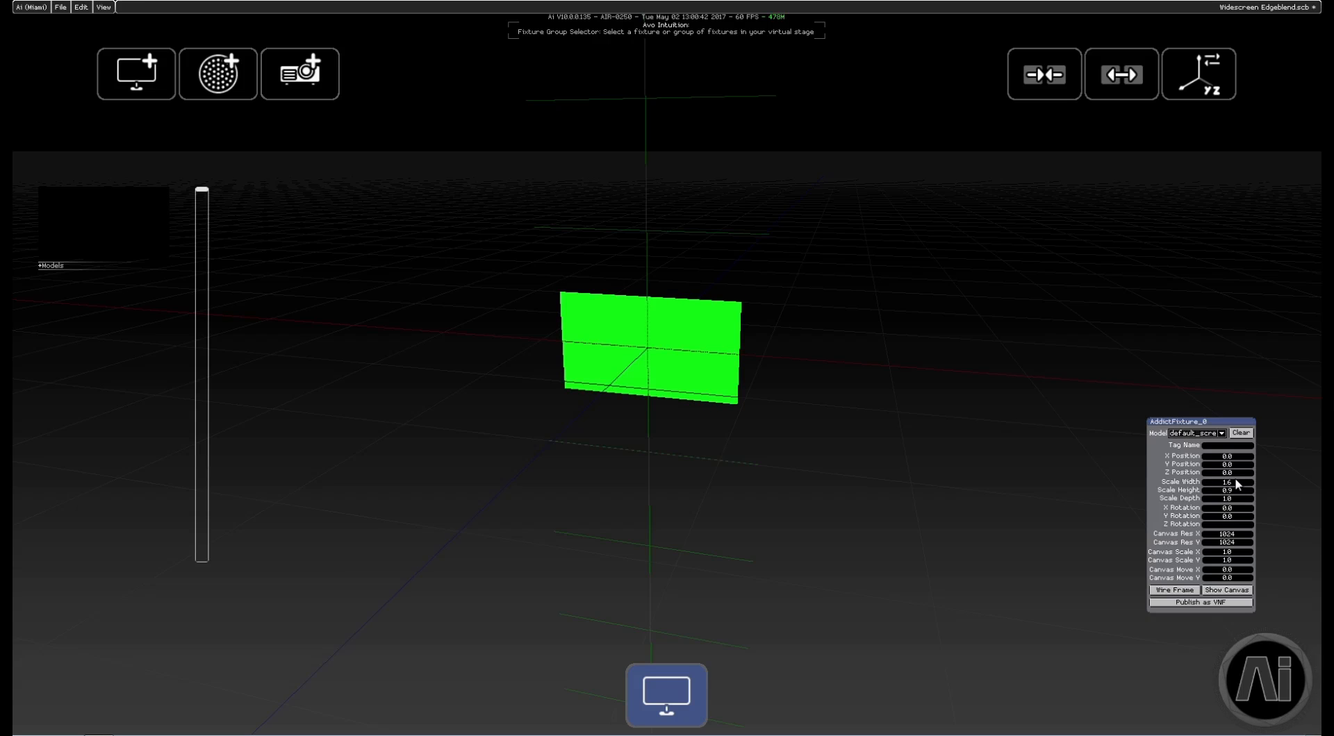
key("Tab")
type("1920")
key("Tab")
type("1080")
- Triple the screen's scale width to 4.8 and its horizontal canvas resolution to 5760
left_click(1241, 482)
type("*3")
key("Return")
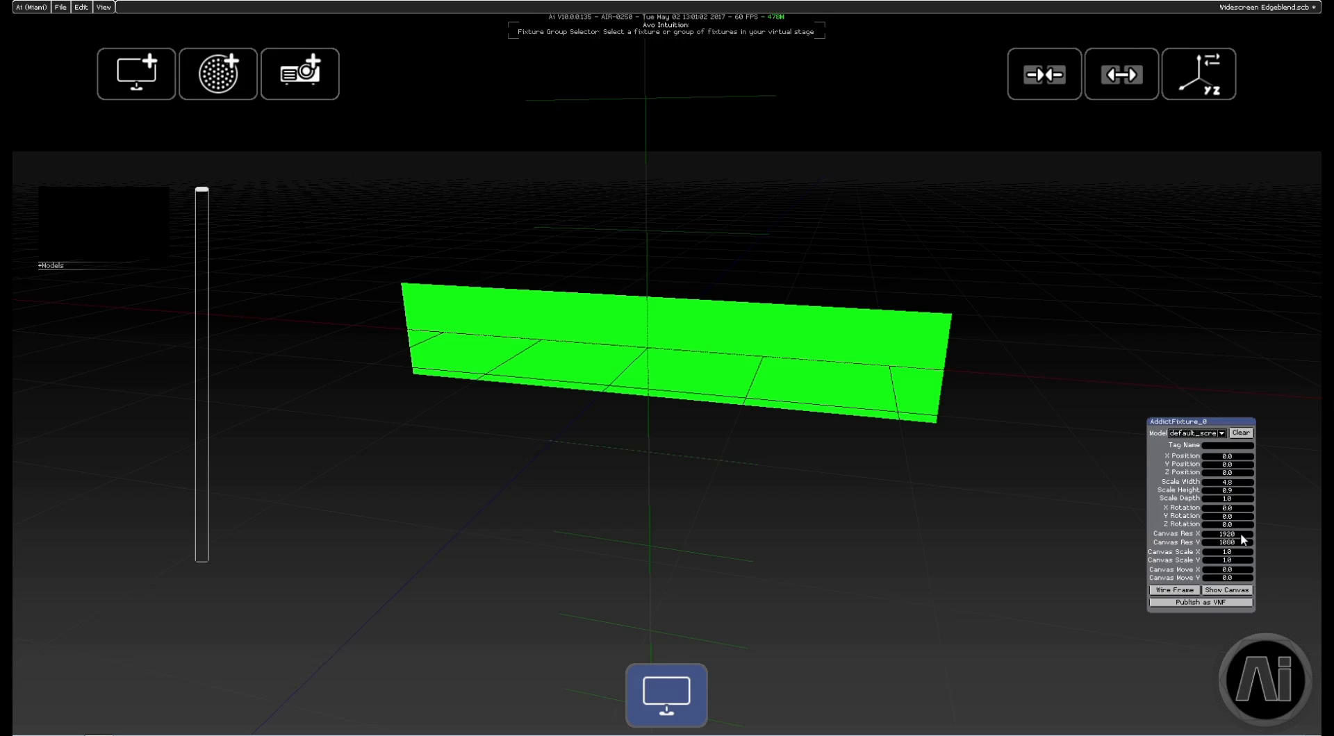
type("*3")
key("Return")
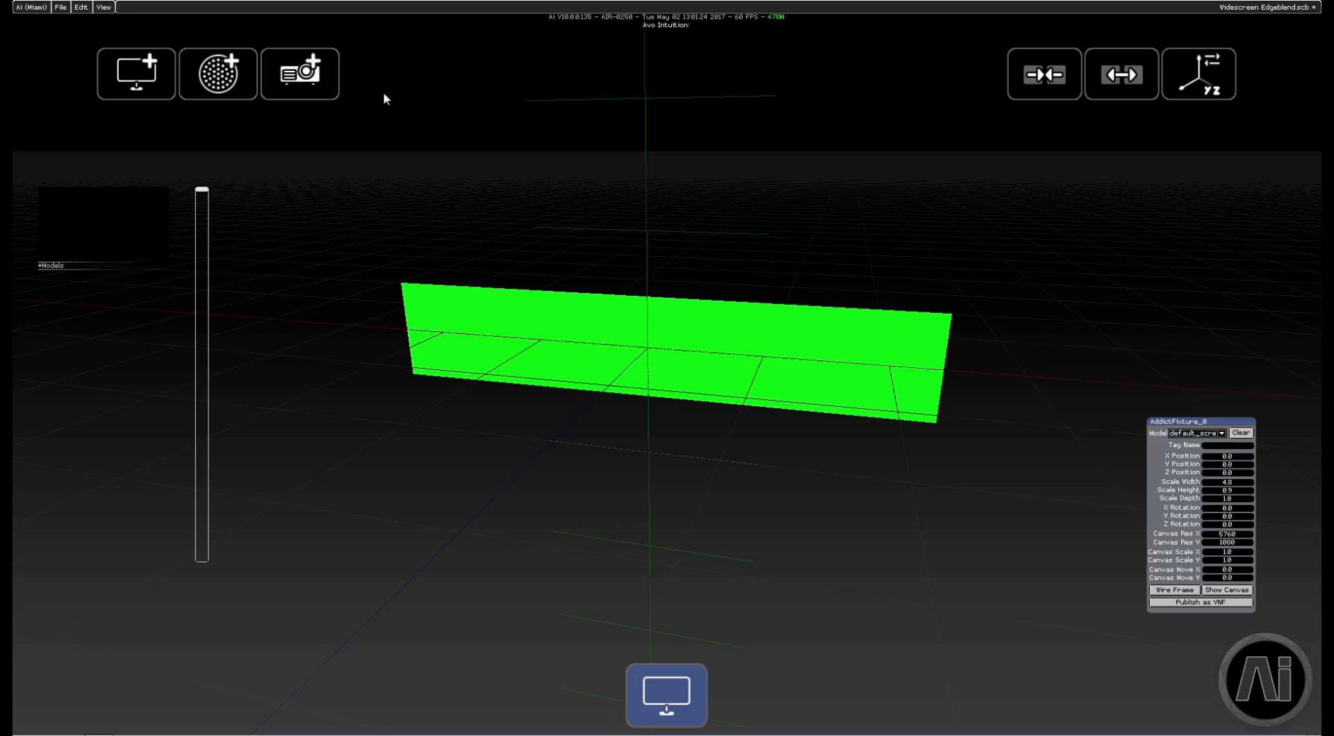
- Add a projector to the stage and move it in front of the screen to Z position 4.0001
left_click(327, 89)
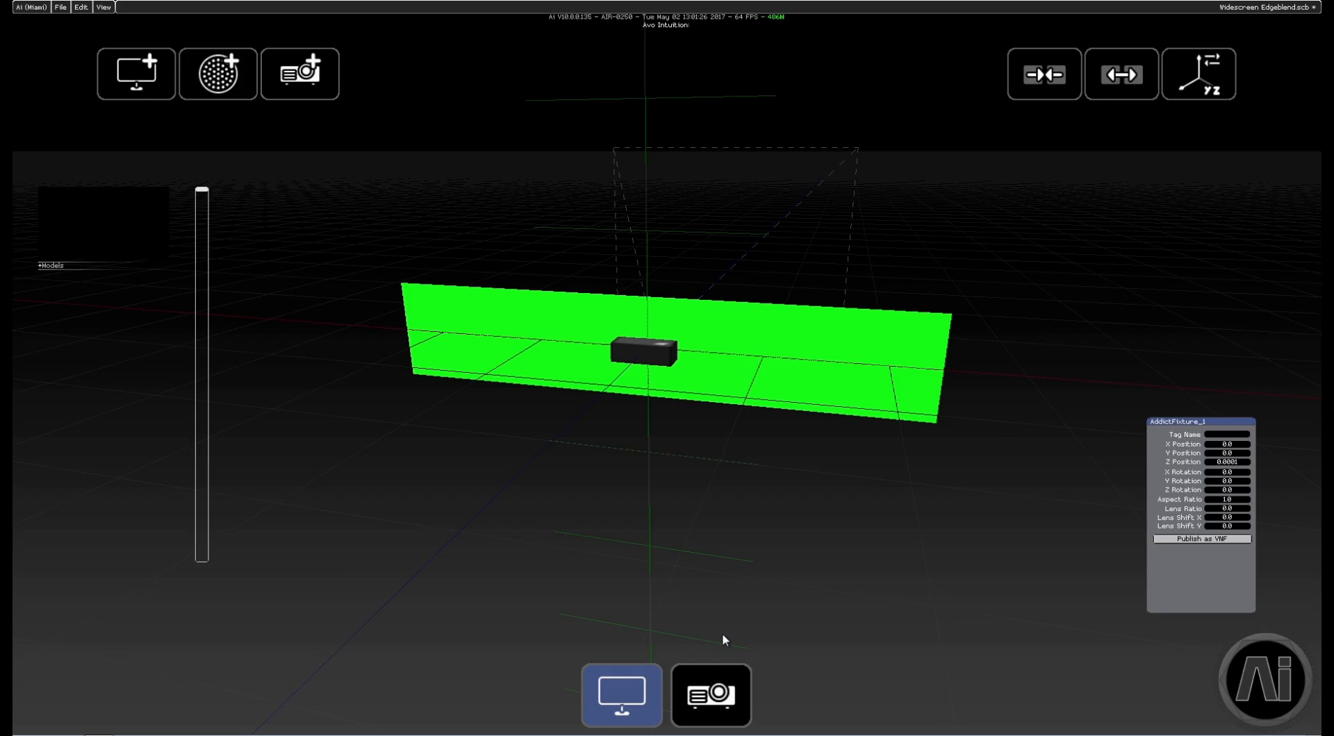
left_click(710, 684)
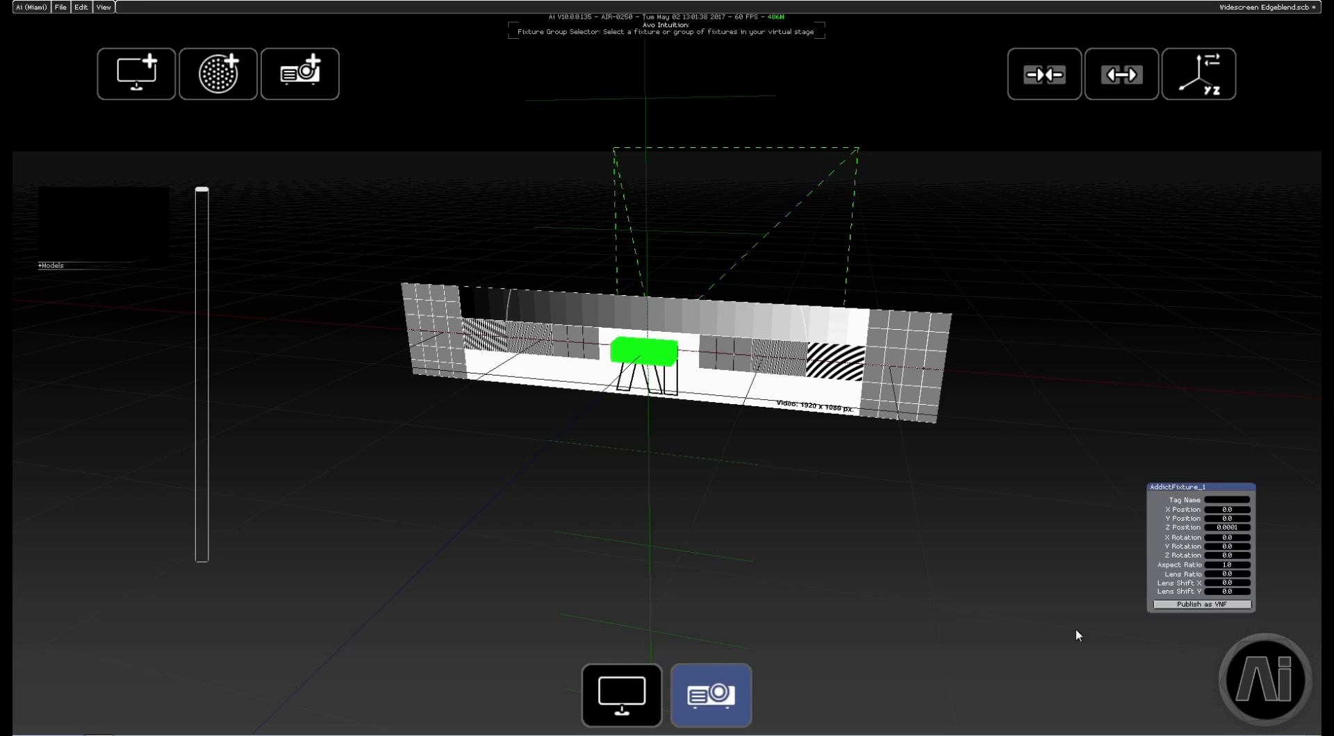
scroll(1246, 529, "up", 1)
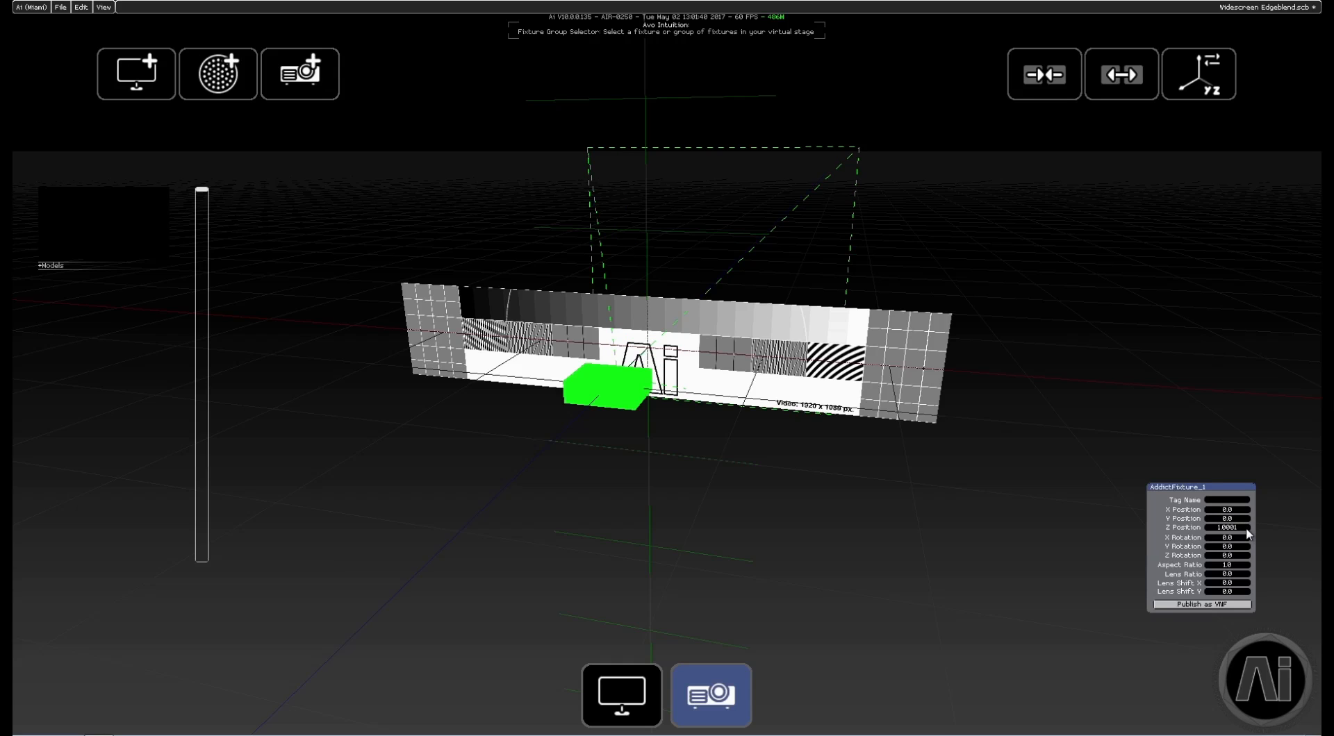
scroll(1248, 533, "up", 2)
scroll(1247, 534, "up", 1)
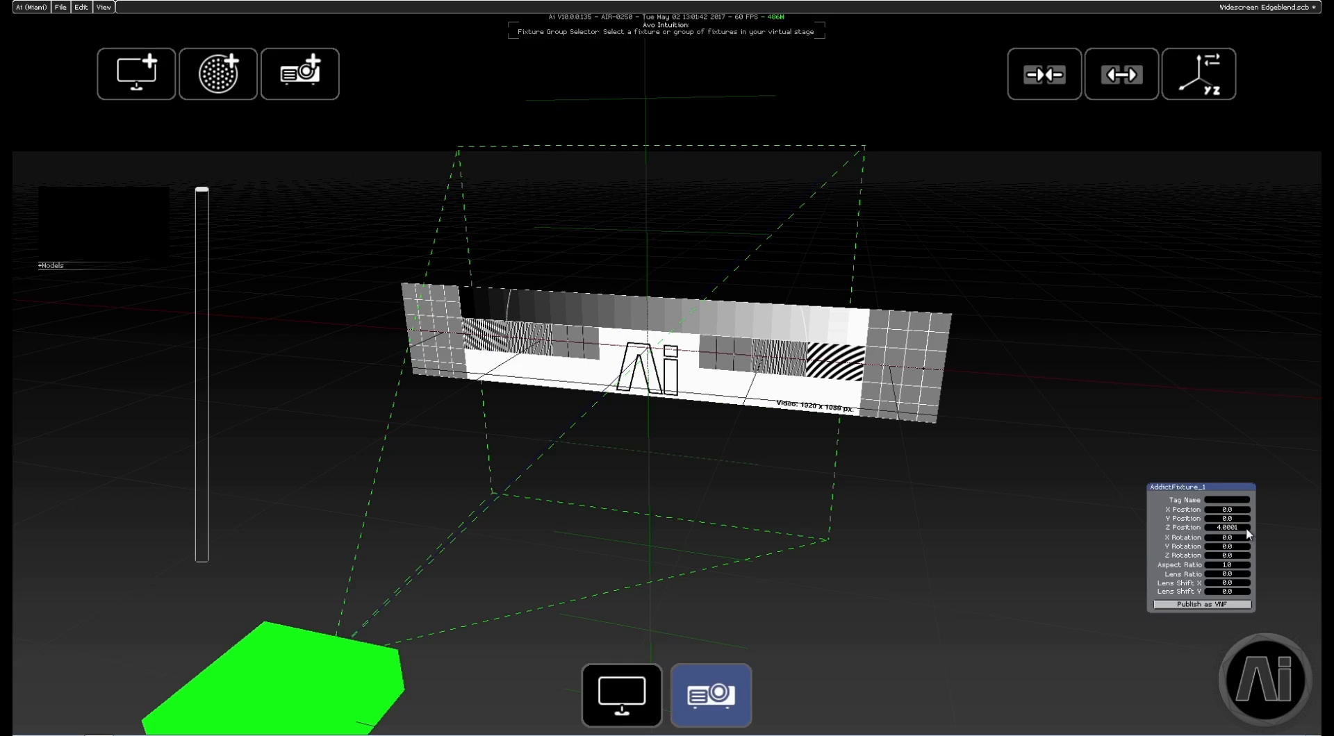
- Set the projector's aspect ratio to 16/9 and its lens ratio to 1.8
left_click(1243, 566)
type("16/9")
key("Return")
type("1.8")
key("Return")
- Add two more projectors to the stage
scroll(730, 368, "down", 2)
scroll(750, 387, "down", 2)
right_click_drag(750, 386, 796, 433)
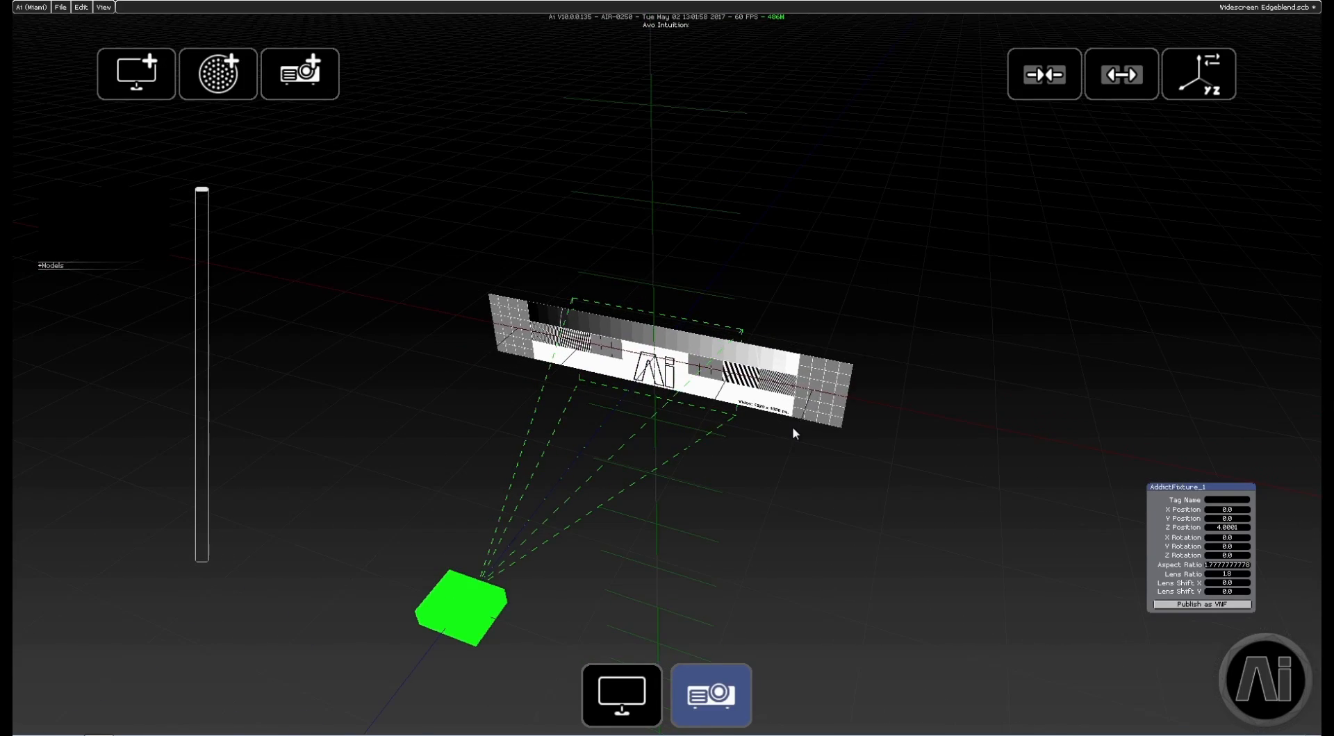
left_click(316, 94)
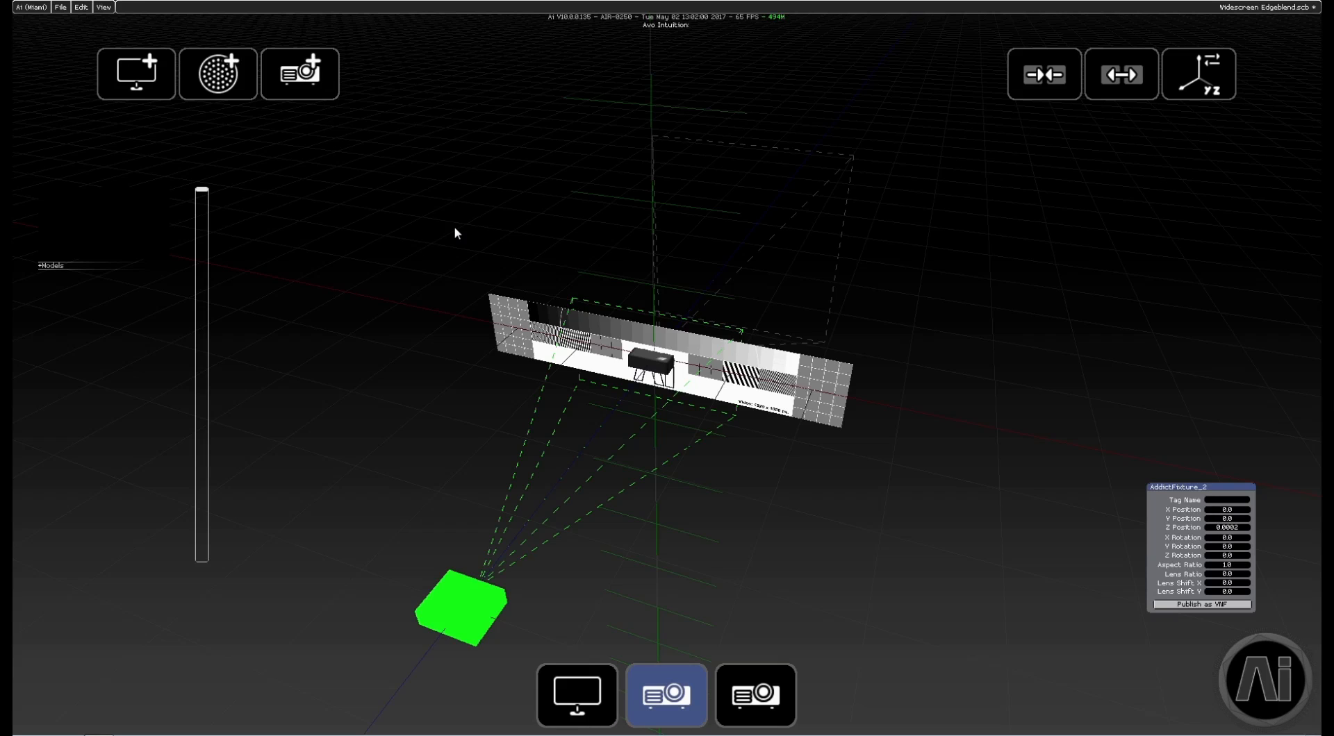
left_click(321, 96)
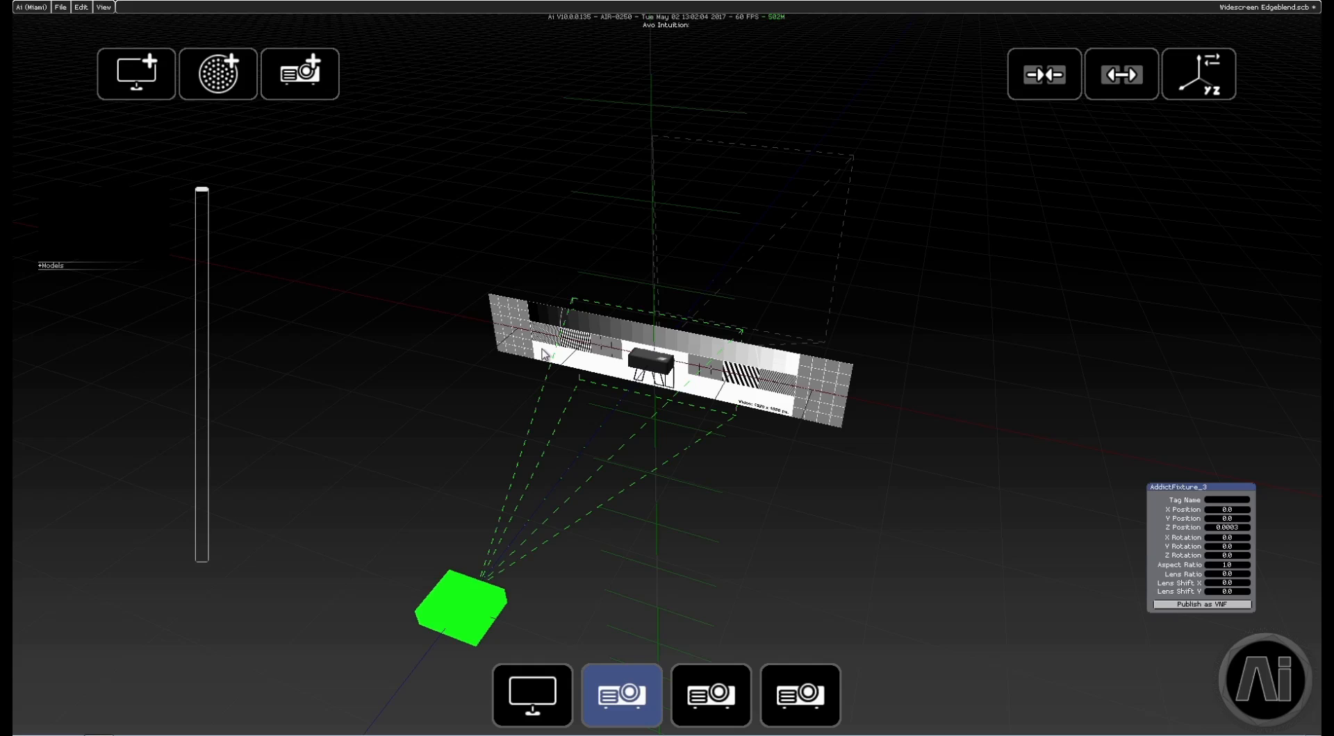
- Give the second and third projectors the first one's Z position 4.0001, 16/9 aspect ratio and 1.8 lens ratio
left_click(712, 701)
left_click(651, 698)
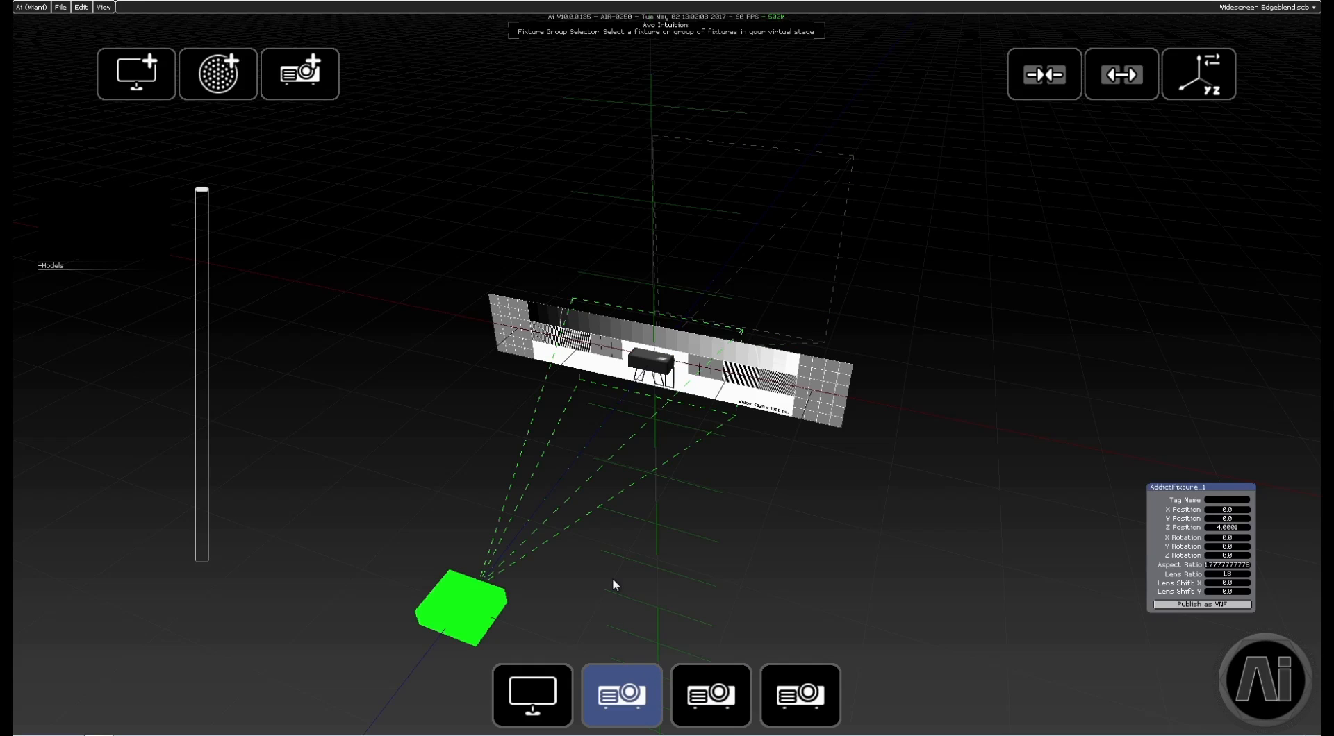
left_click(720, 699)
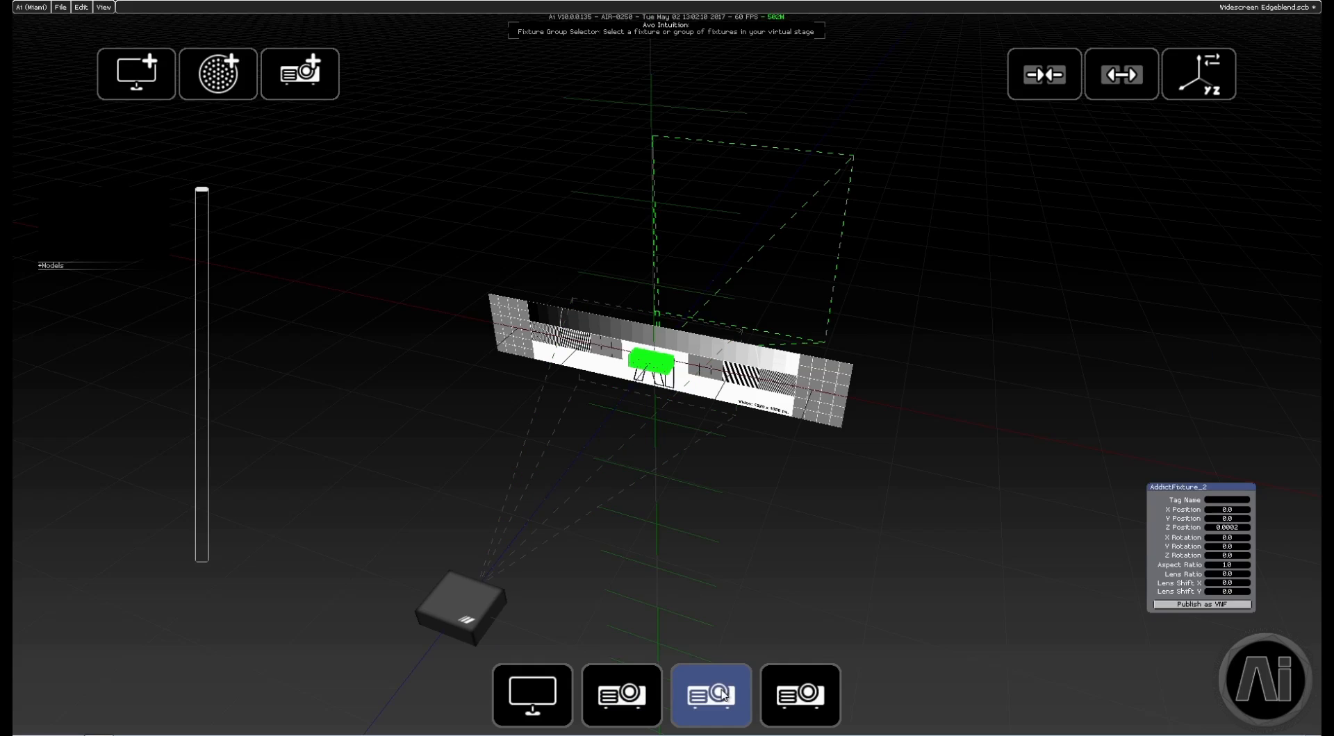
left_click(791, 693)
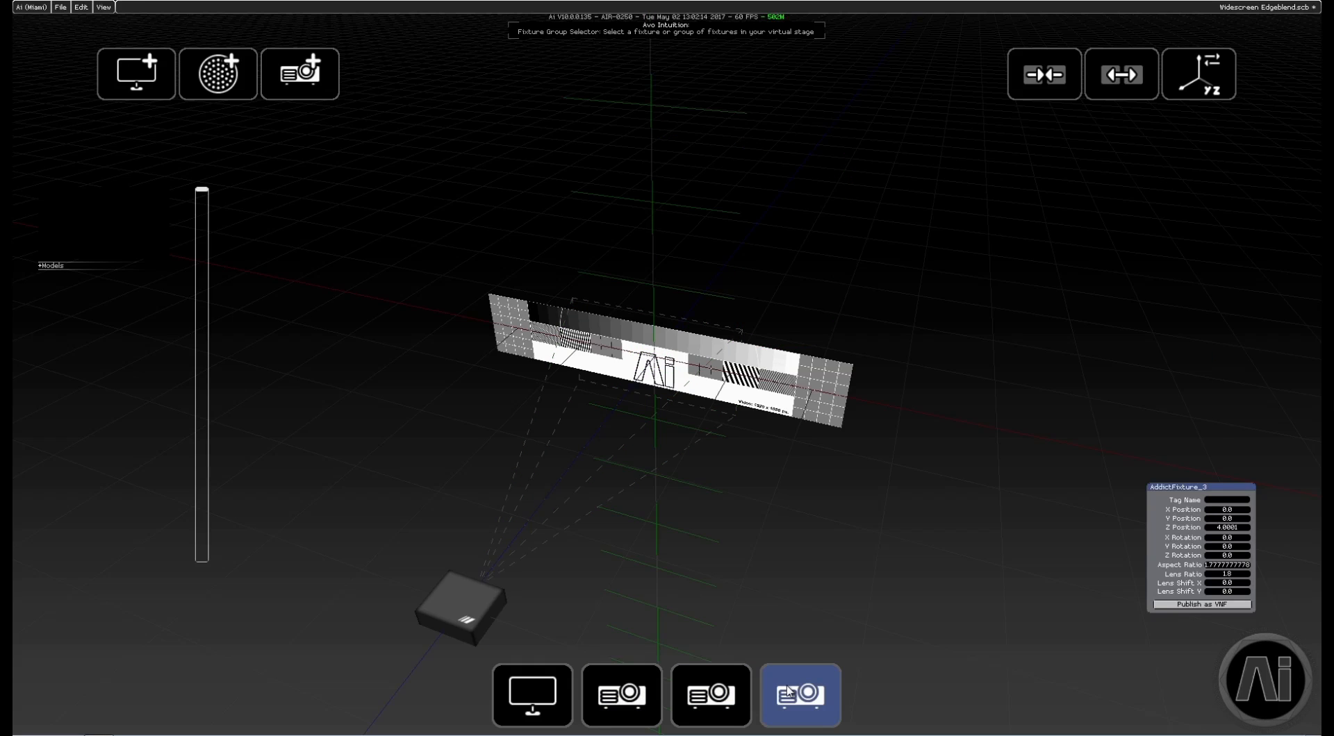
- Offset the first projector to X position -1.5 and the third projector to X position 1.5
left_click(645, 698)
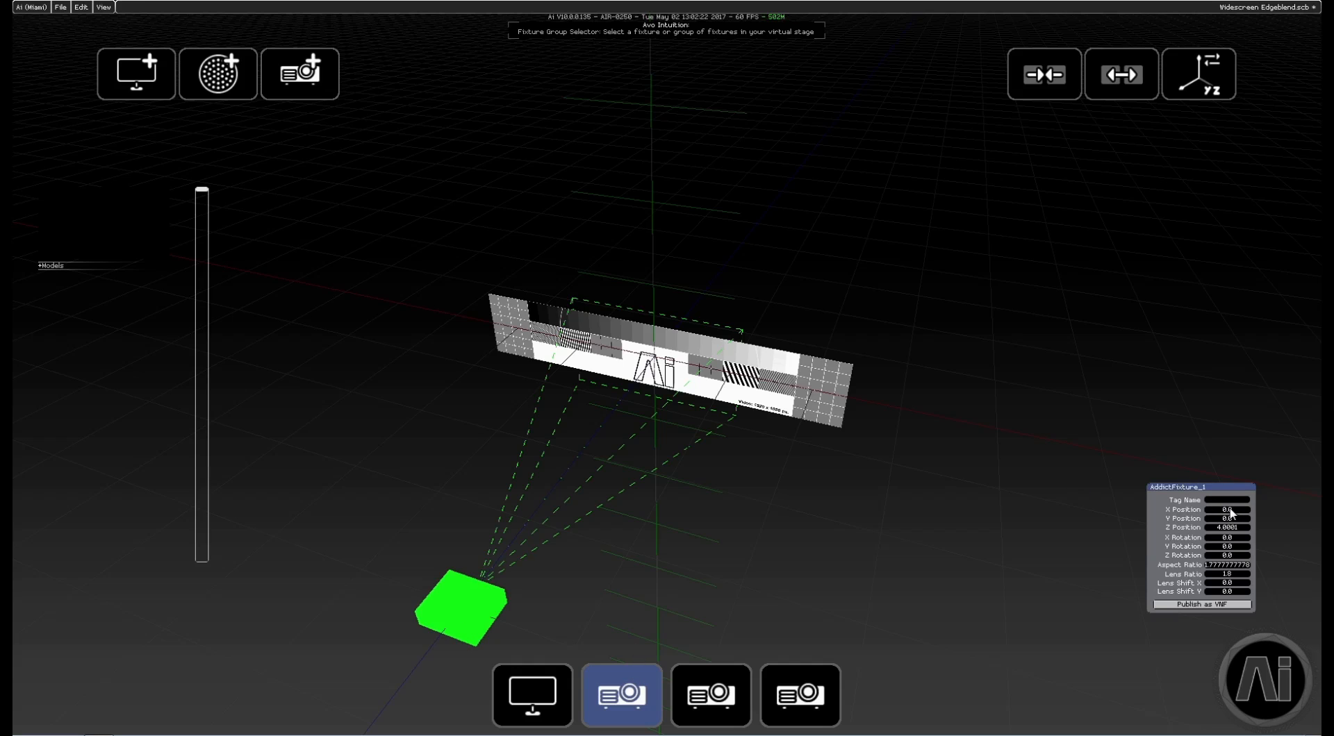
scroll(1235, 511, "down", 1)
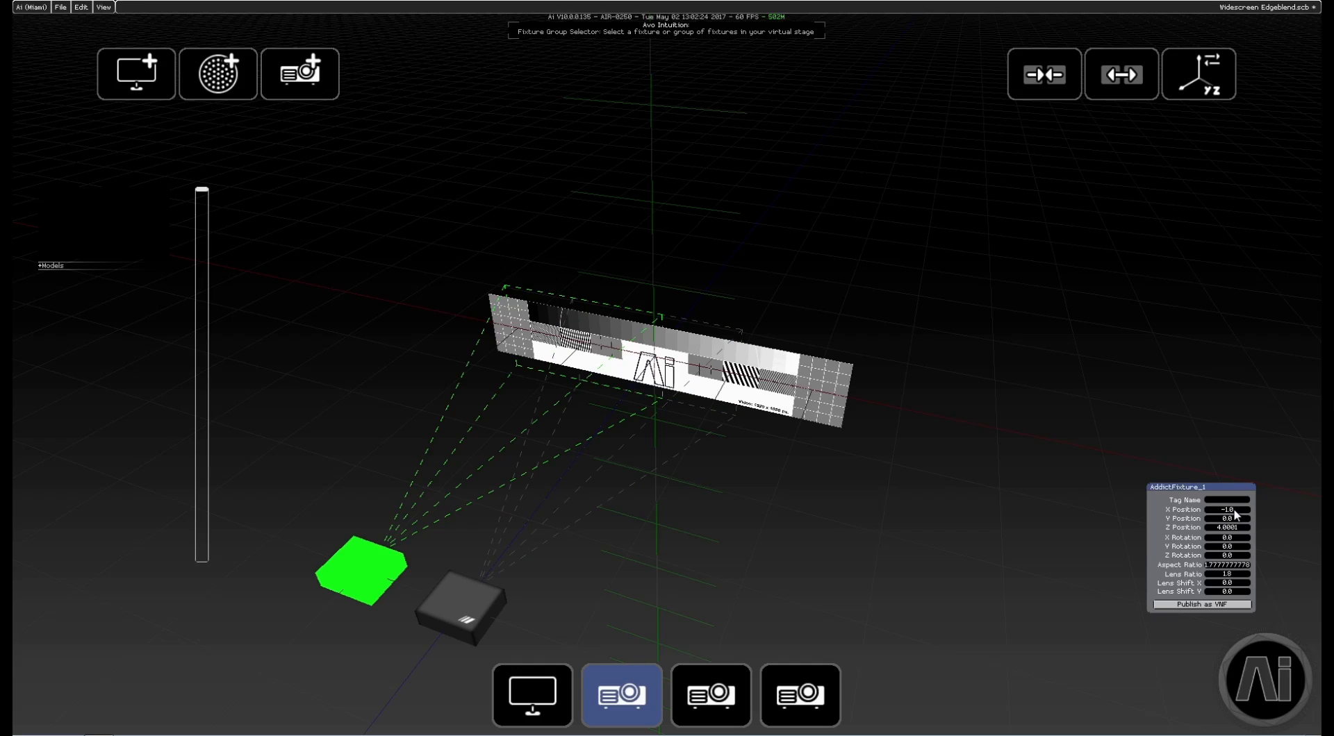
scroll(1235, 512, "down", 5)
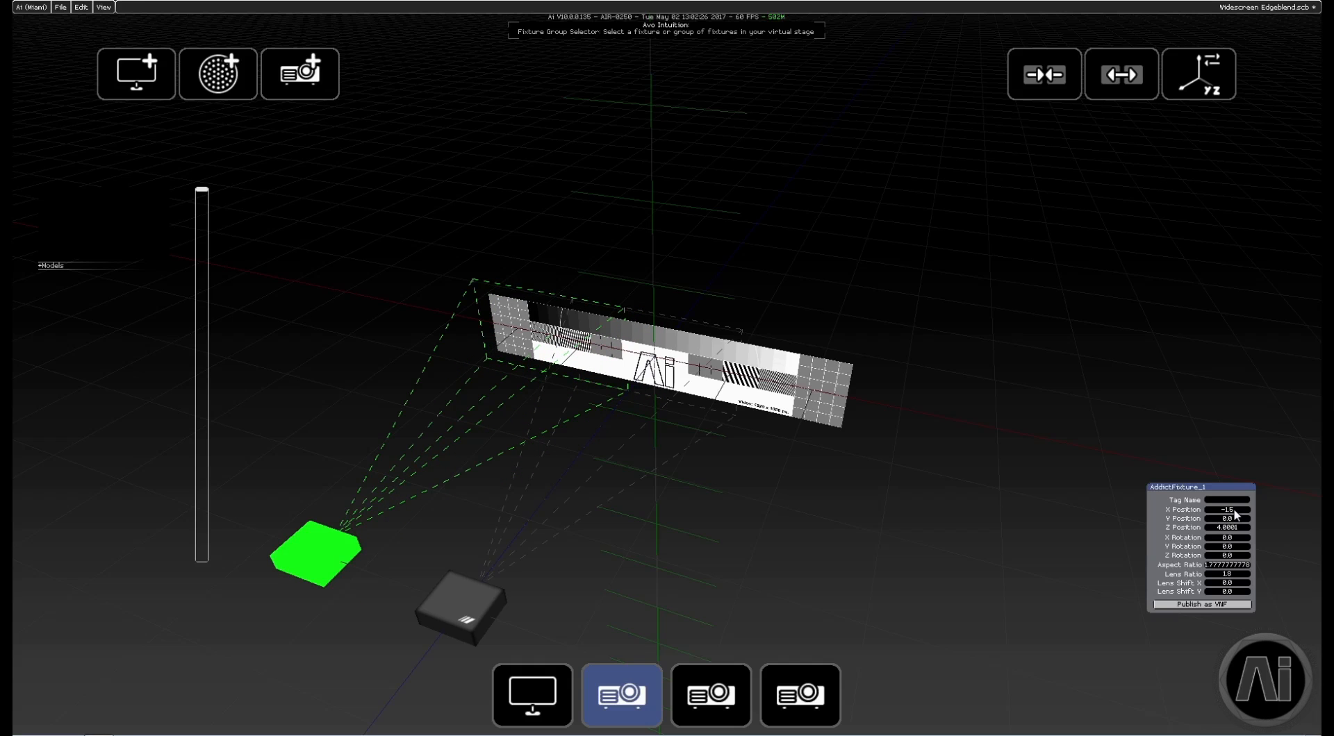
left_click(808, 691)
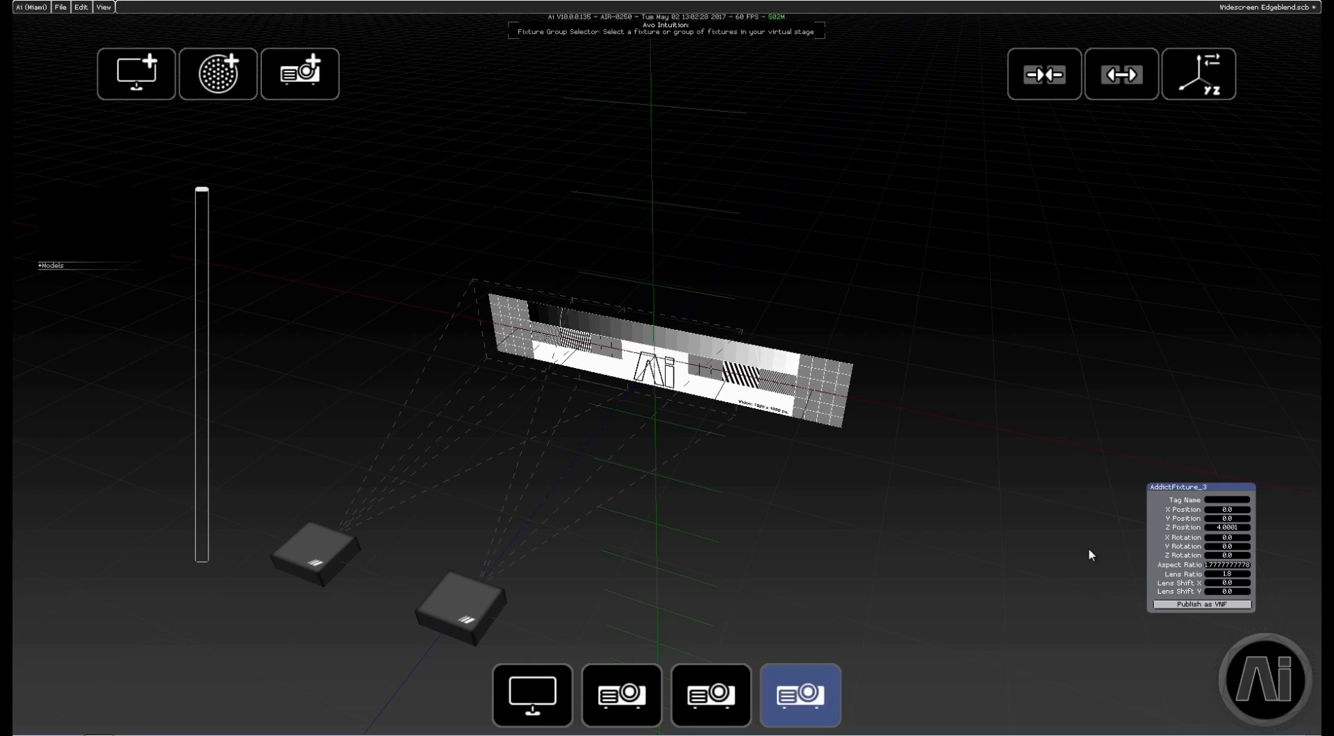
scroll(1234, 512, "up", 8)
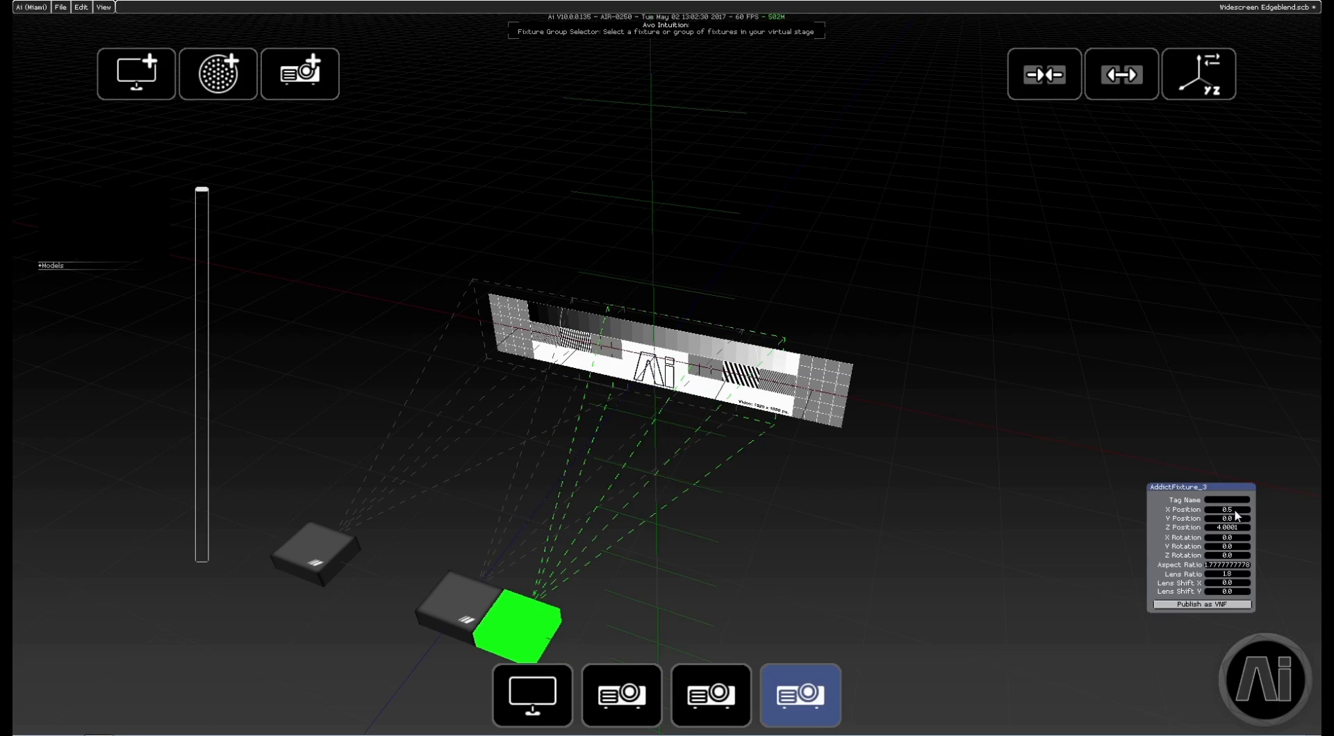
scroll(1235, 514, "up", 7)
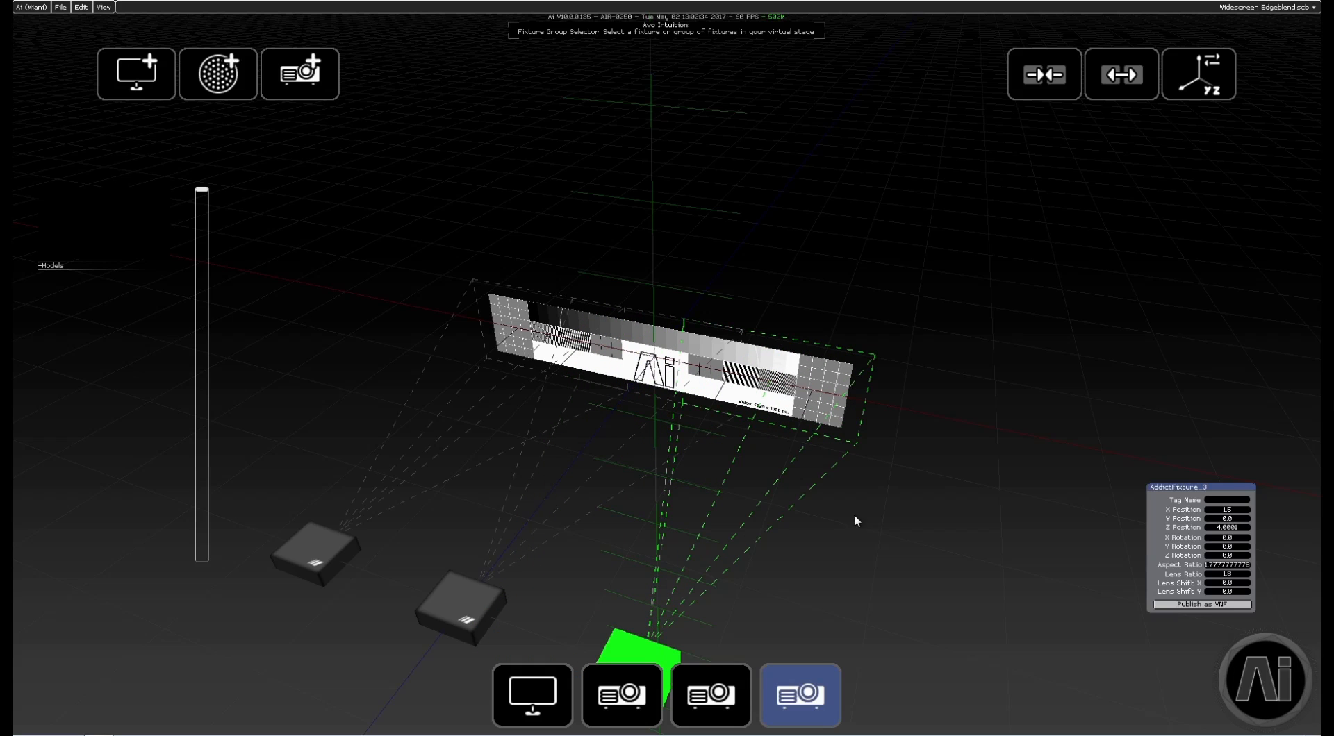
- Select all three projectors and examine how their beams overlap and cover the wide screen
left_click(629, 696)
left_click(720, 684, "shift")
left_click(800, 694, "shift")
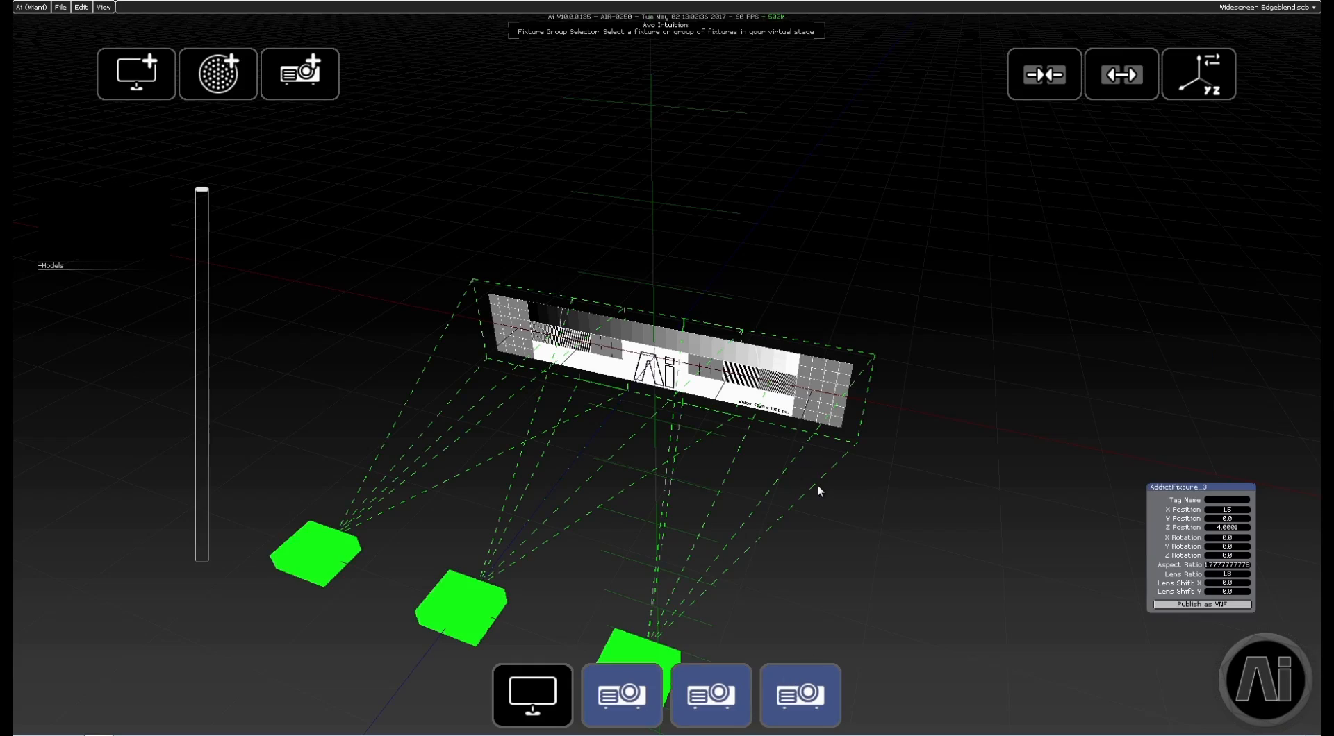
scroll(809, 476, "down", 4)
middle_click_drag(753, 482, 812, 348)
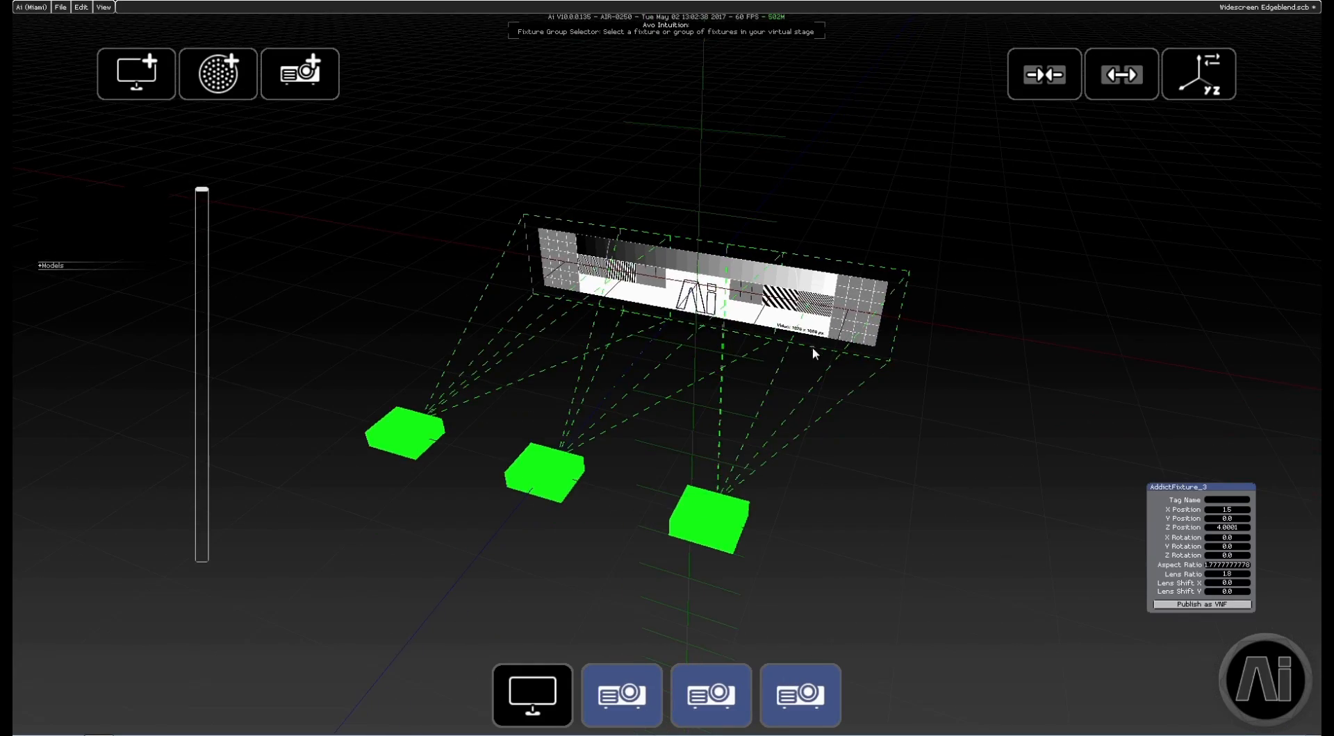
middle_click_drag(855, 456, 834, 435)
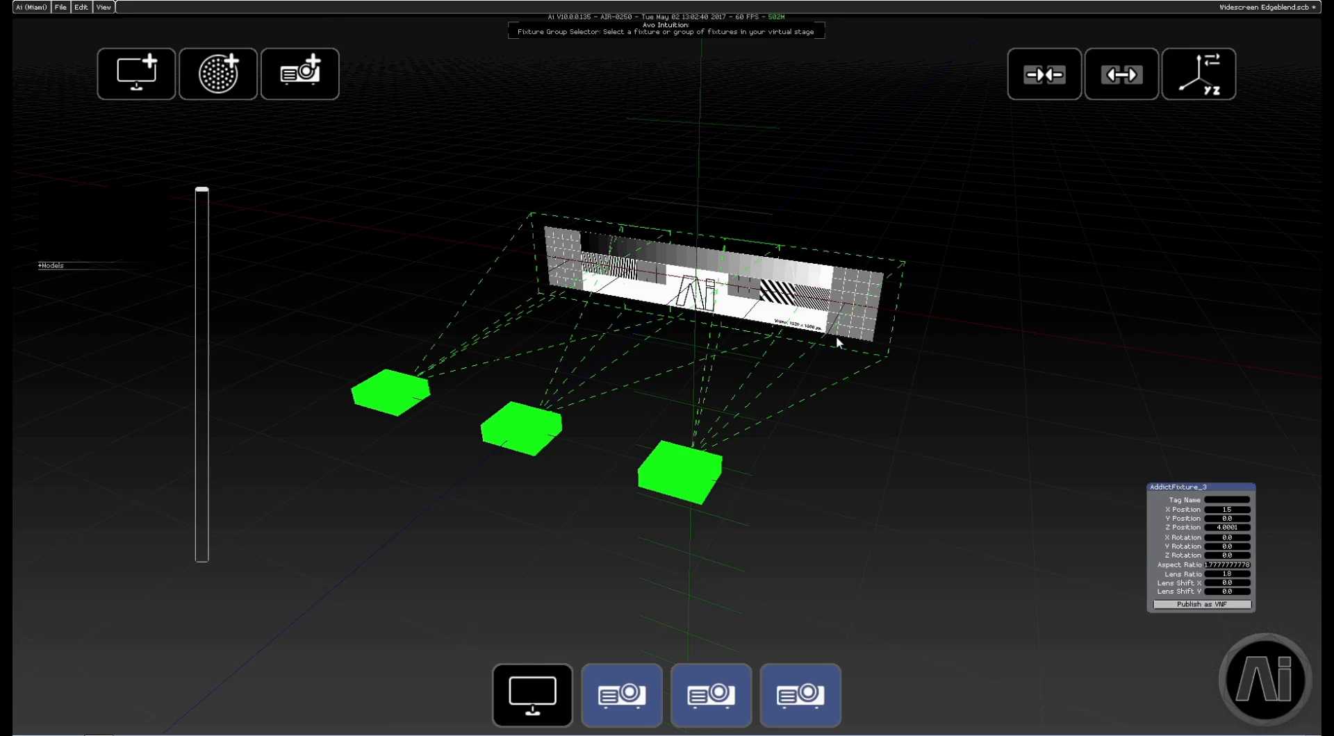
scroll(833, 341, "up", 3)
right_click_drag(555, 323, 596, 330)
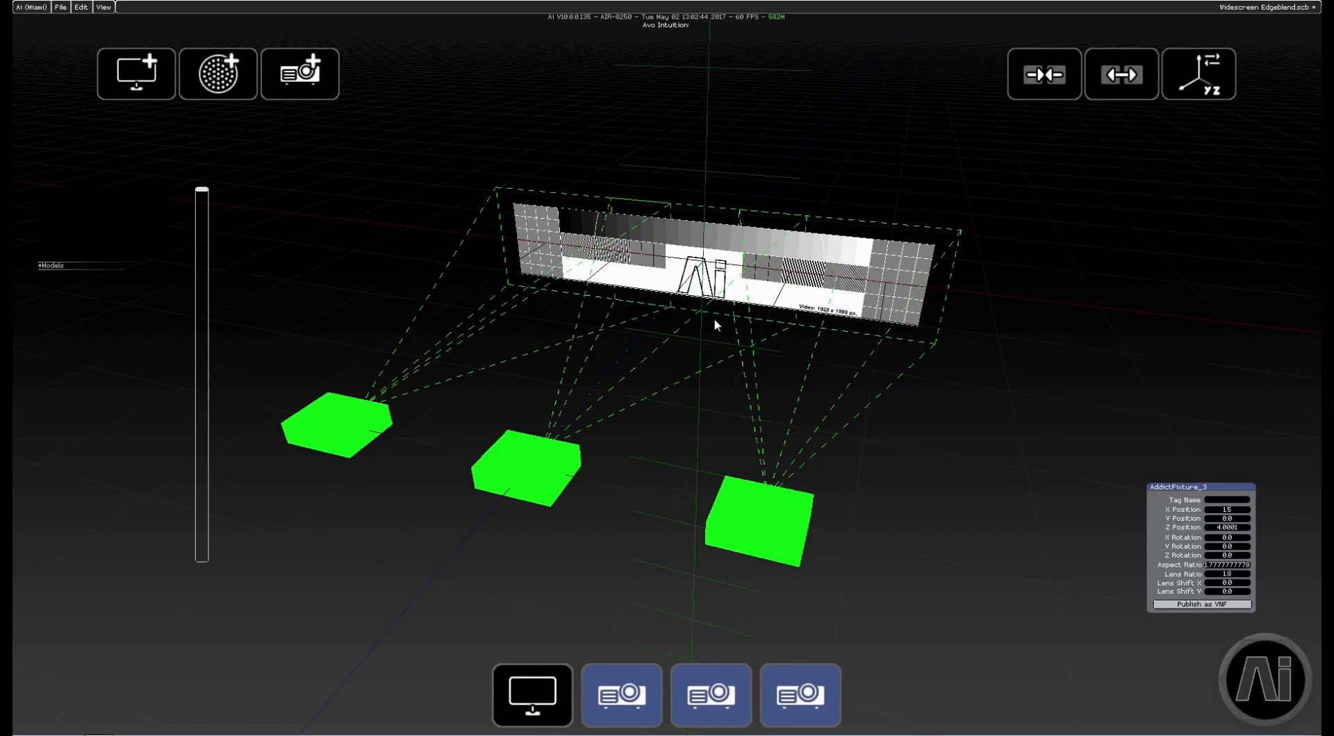
- Open the output mapping page and assign the first projector to output 2
left_click(535, 698)
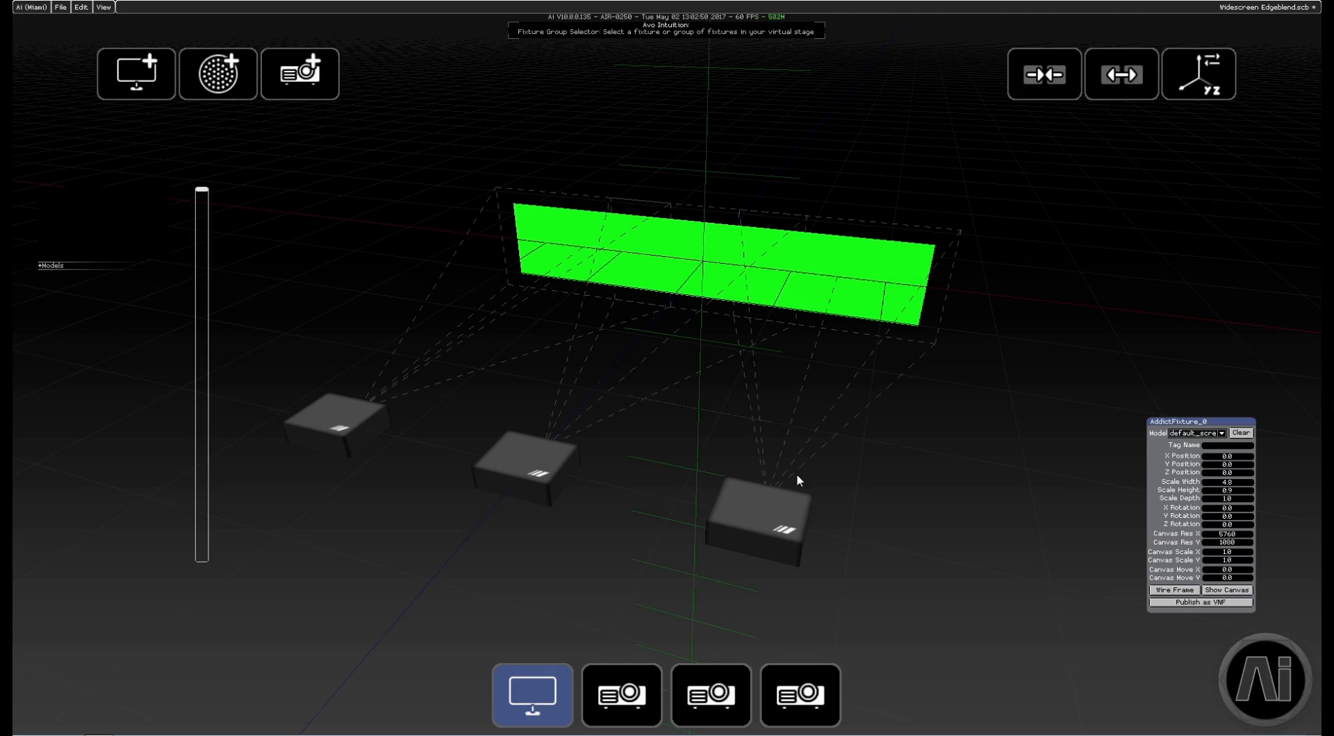
left_click(1243, 681)
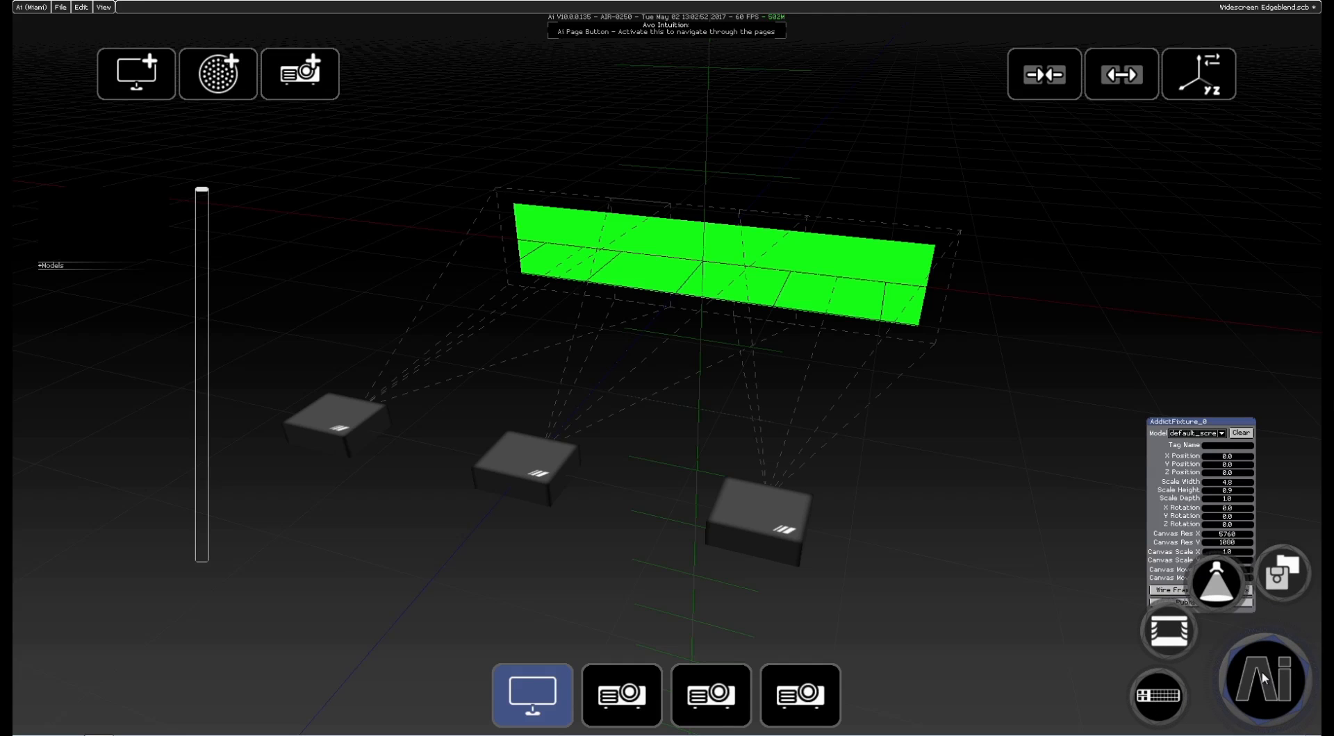
mouse_move(1157, 698)
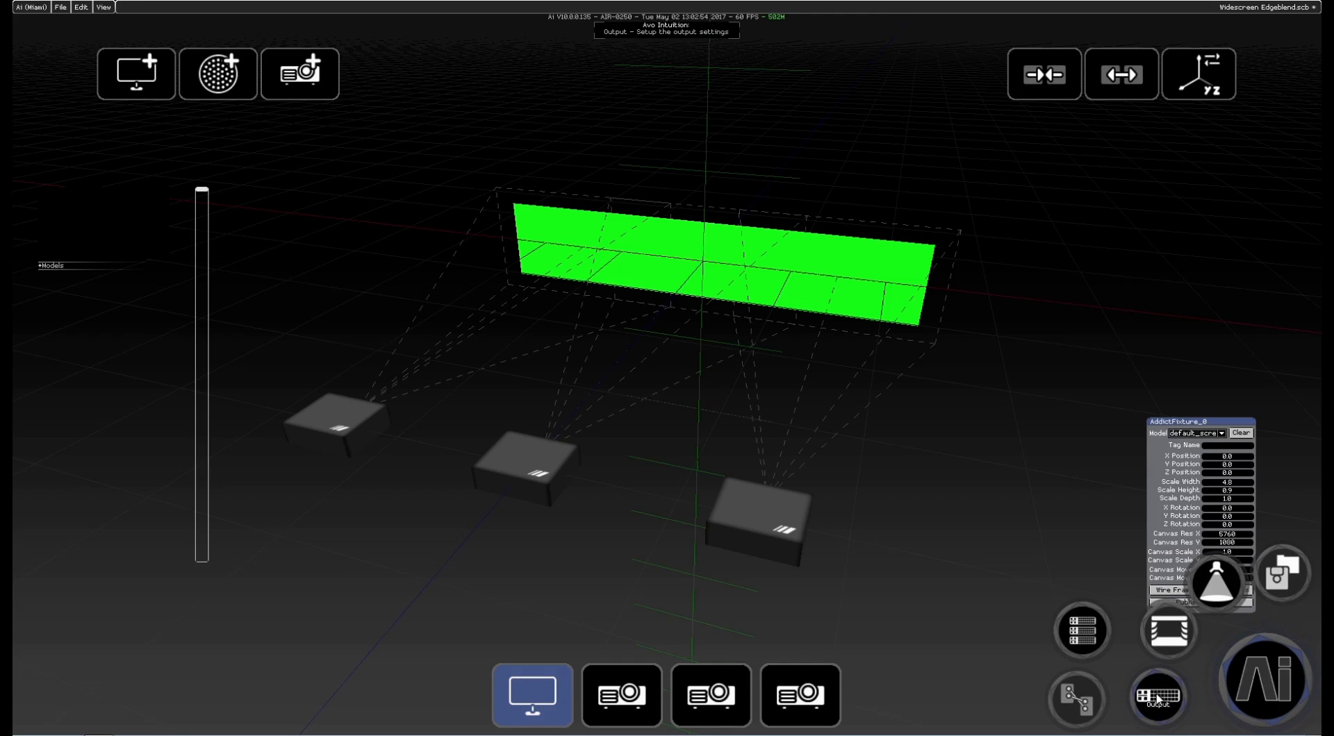
left_click(1084, 635)
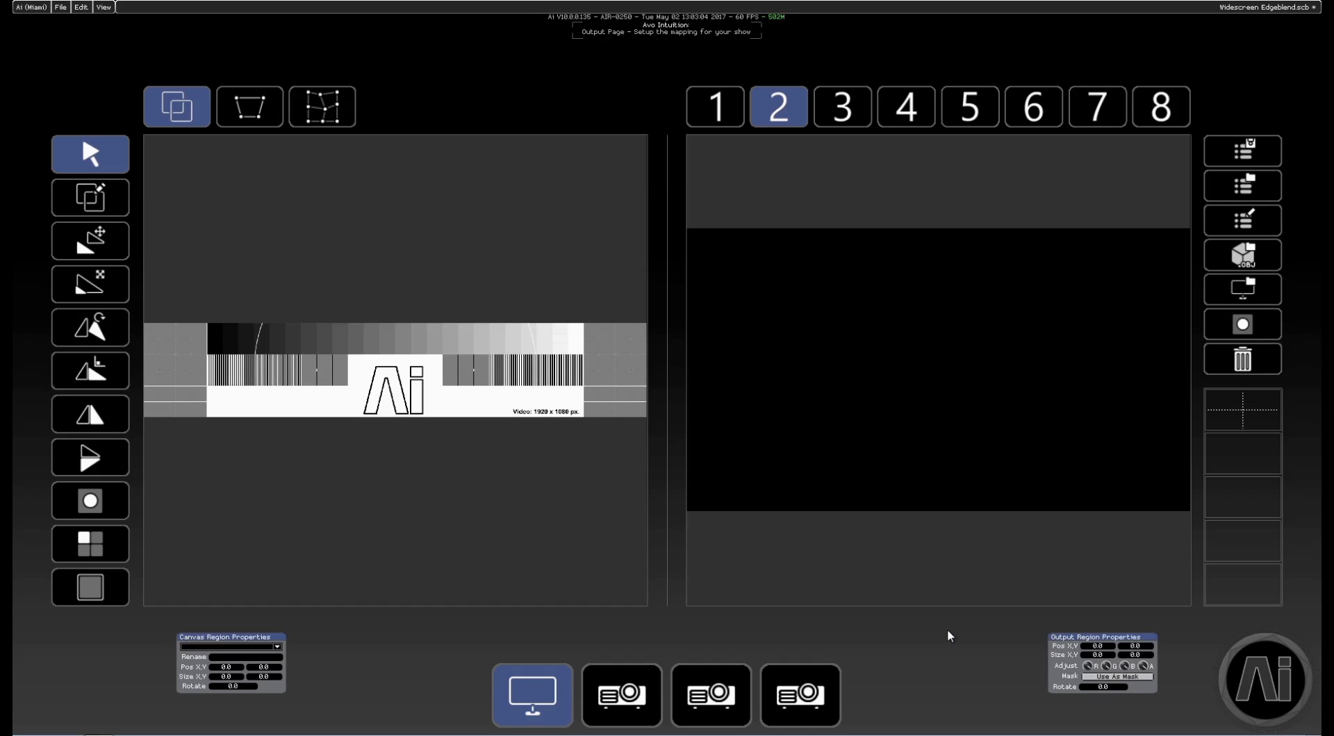
left_click(608, 695)
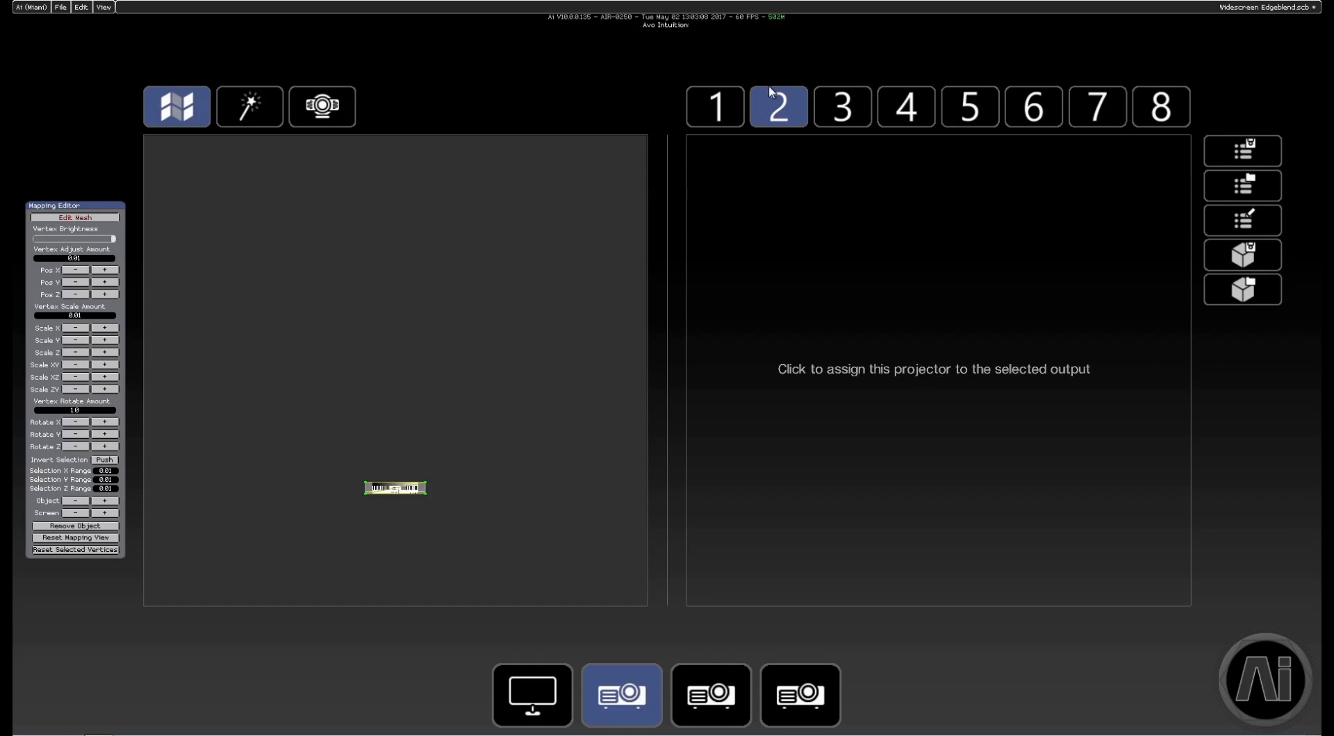
left_click(853, 378)
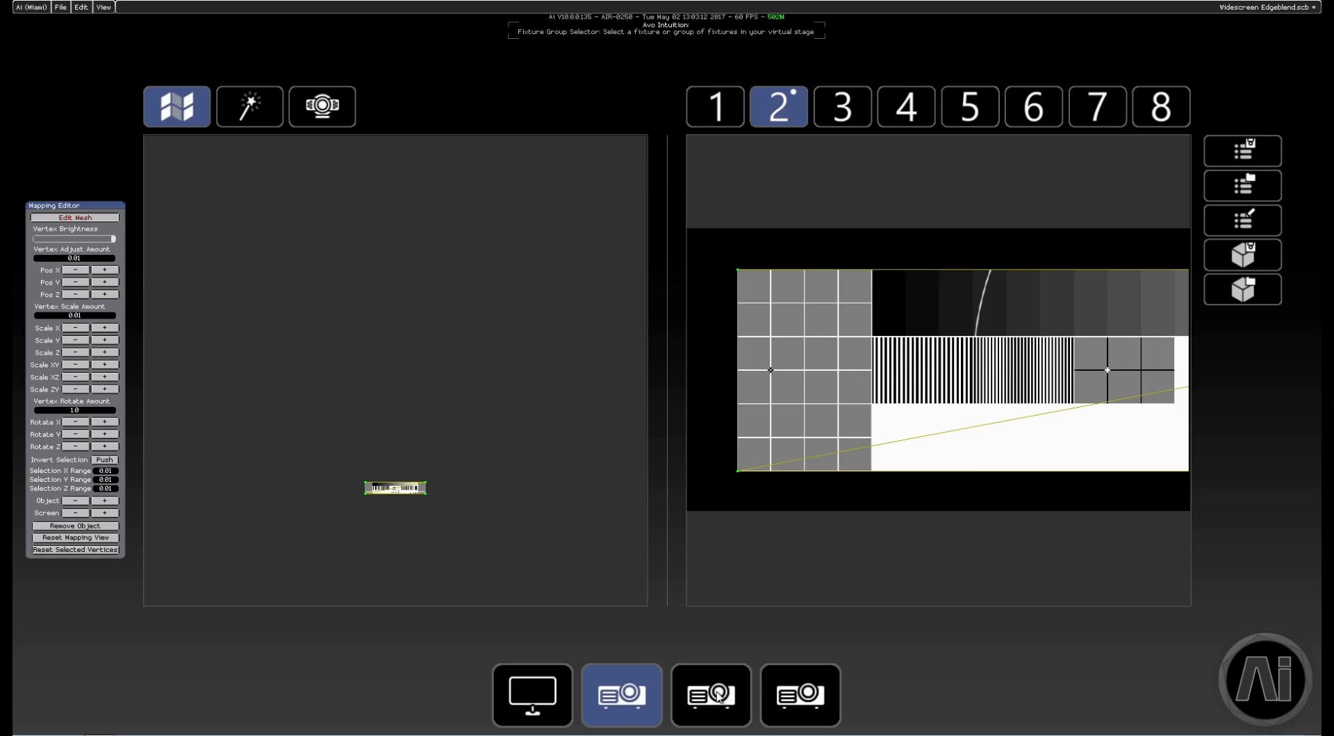
- Assign the second projector to output 3
left_click(683, 690)
left_click(856, 106)
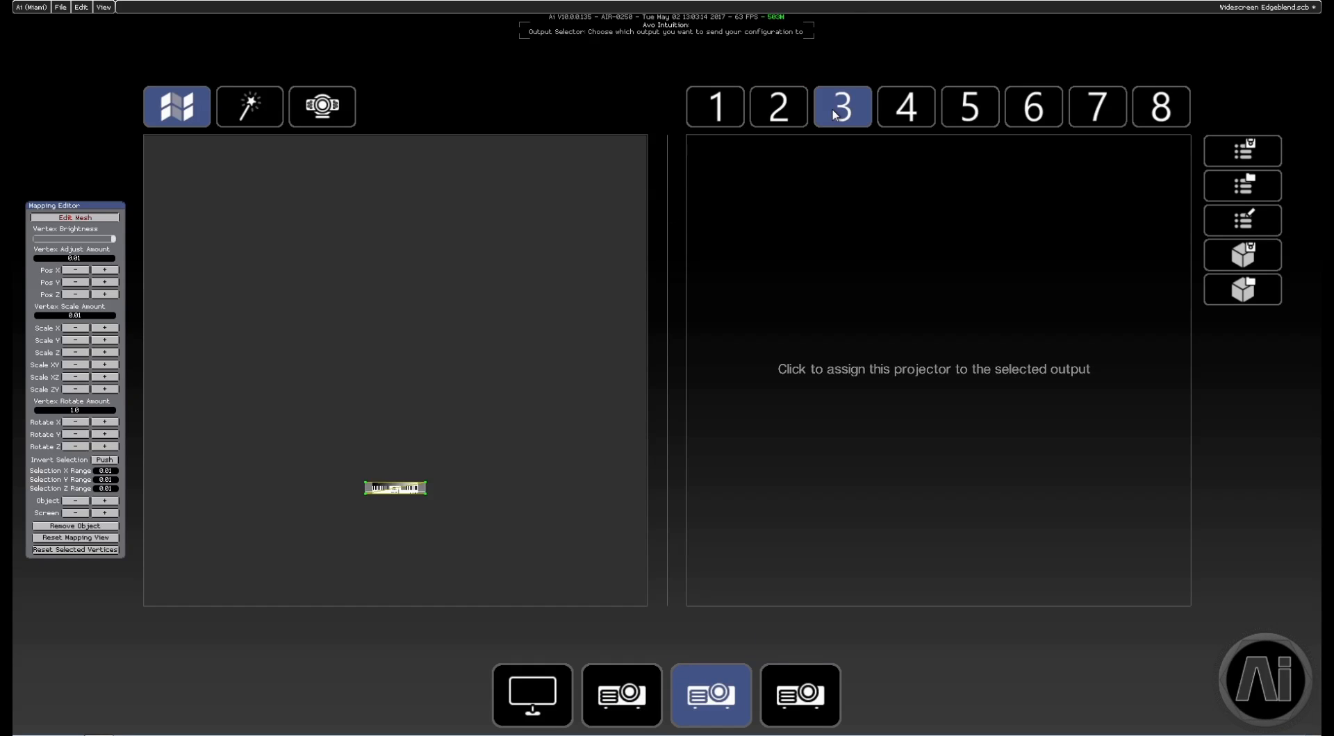
left_click(889, 346)
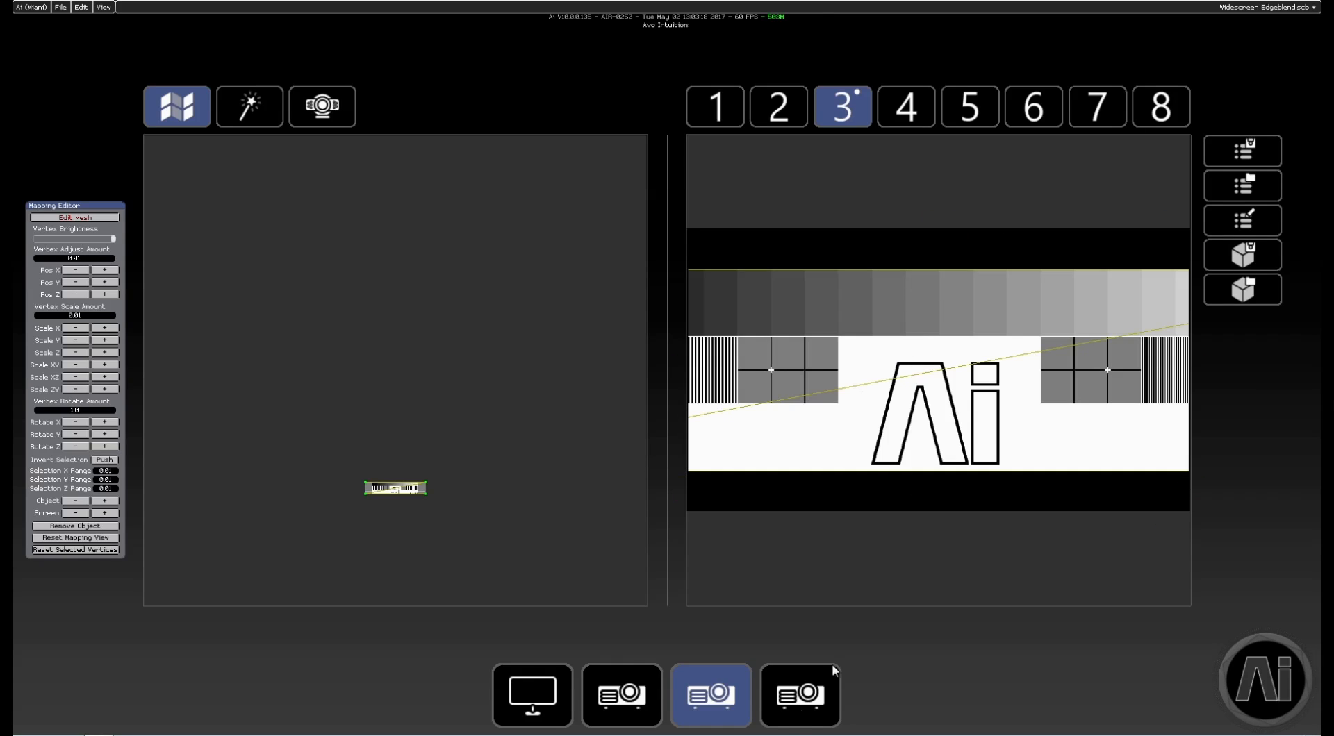
- Assign the third projector to output 4 and widen the output preview area
left_click(805, 703)
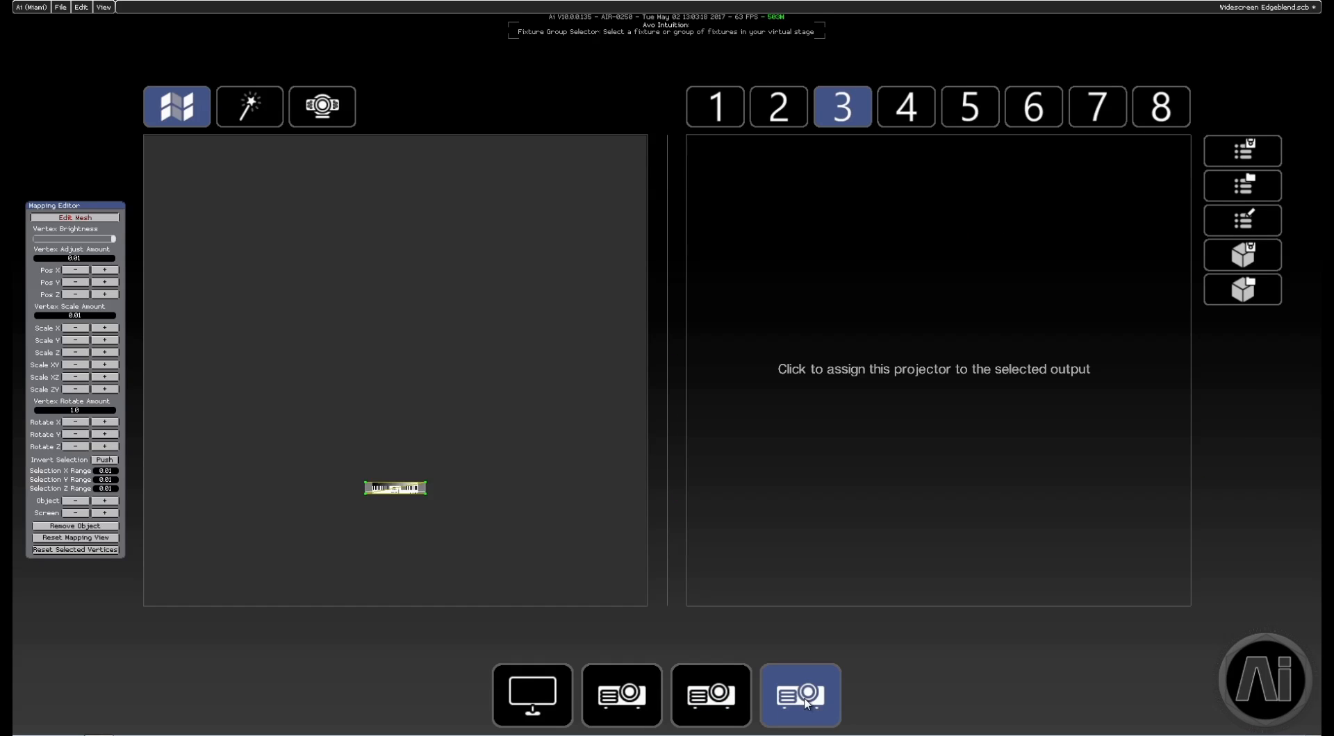
left_click(898, 118)
left_click(912, 373)
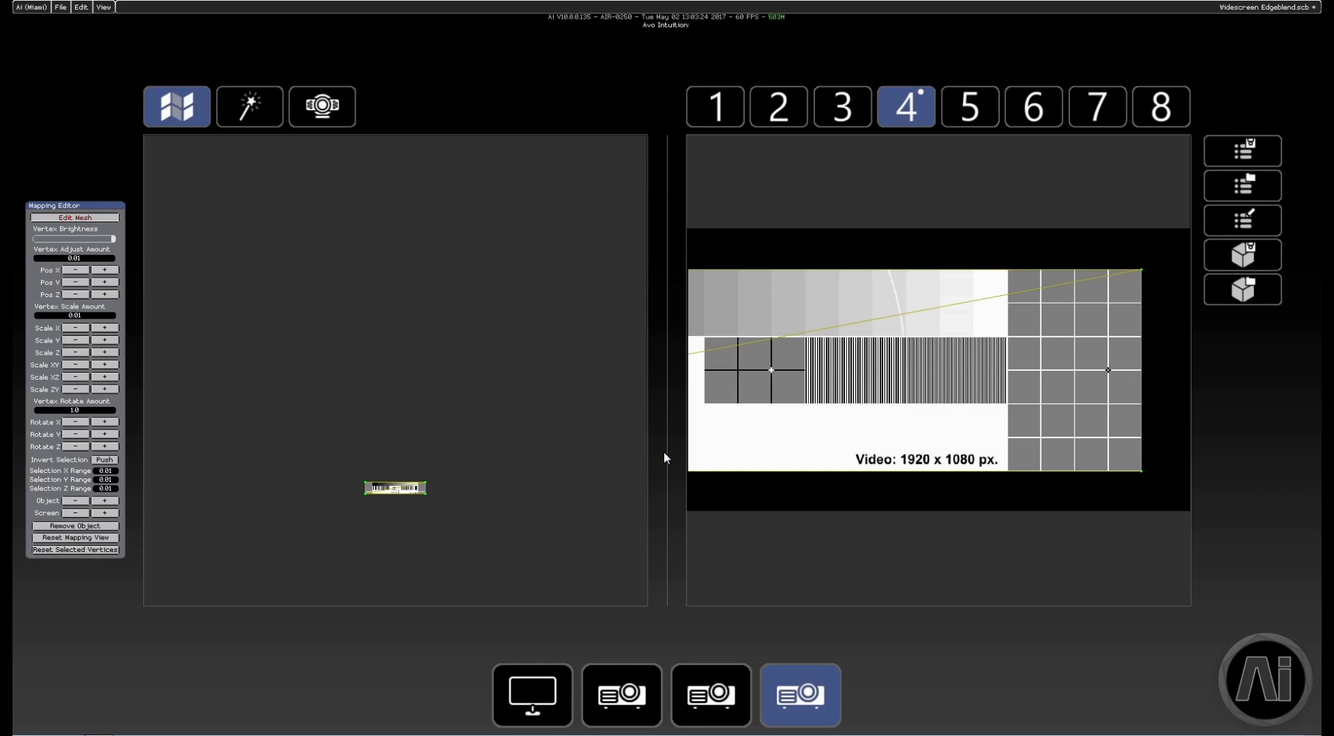
left_click_drag(664, 451, 411, 435)
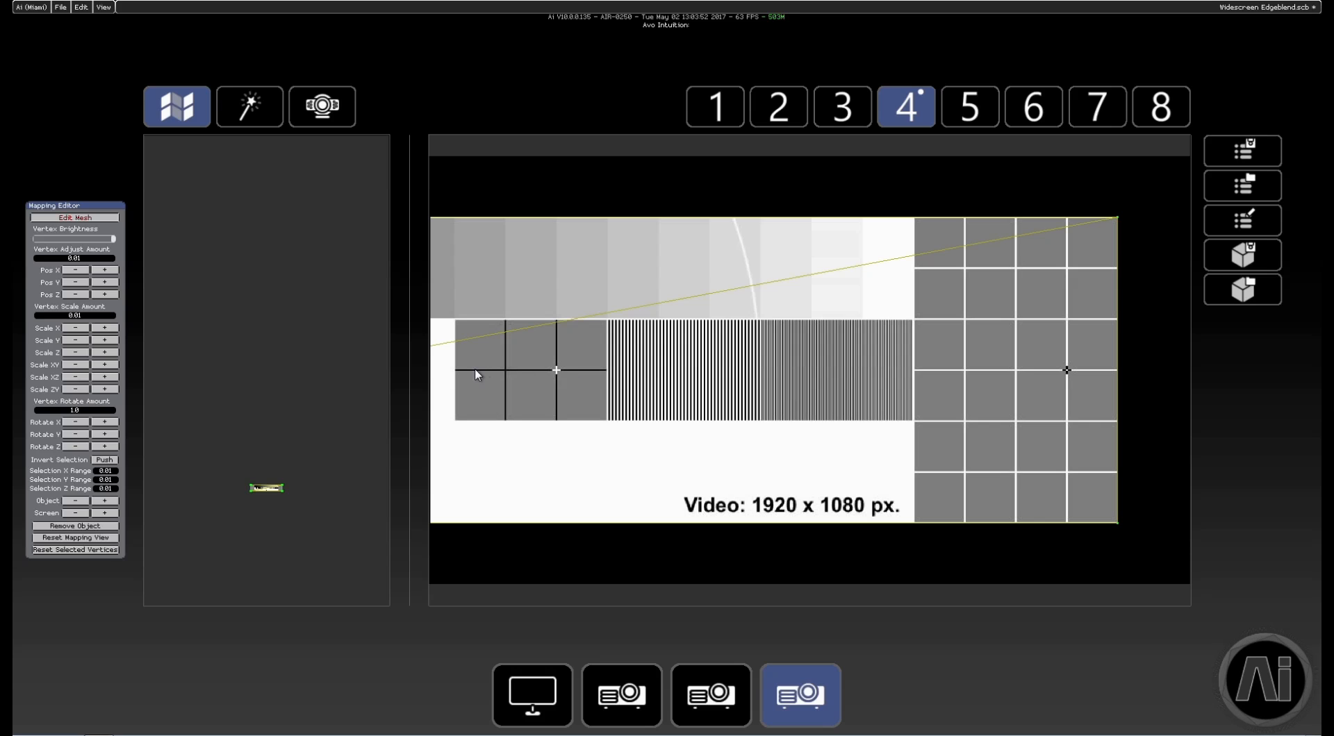
- Create a soft-edge blend along the left side of the third projector's output and adjust its fade curve
left_click(435, 378)
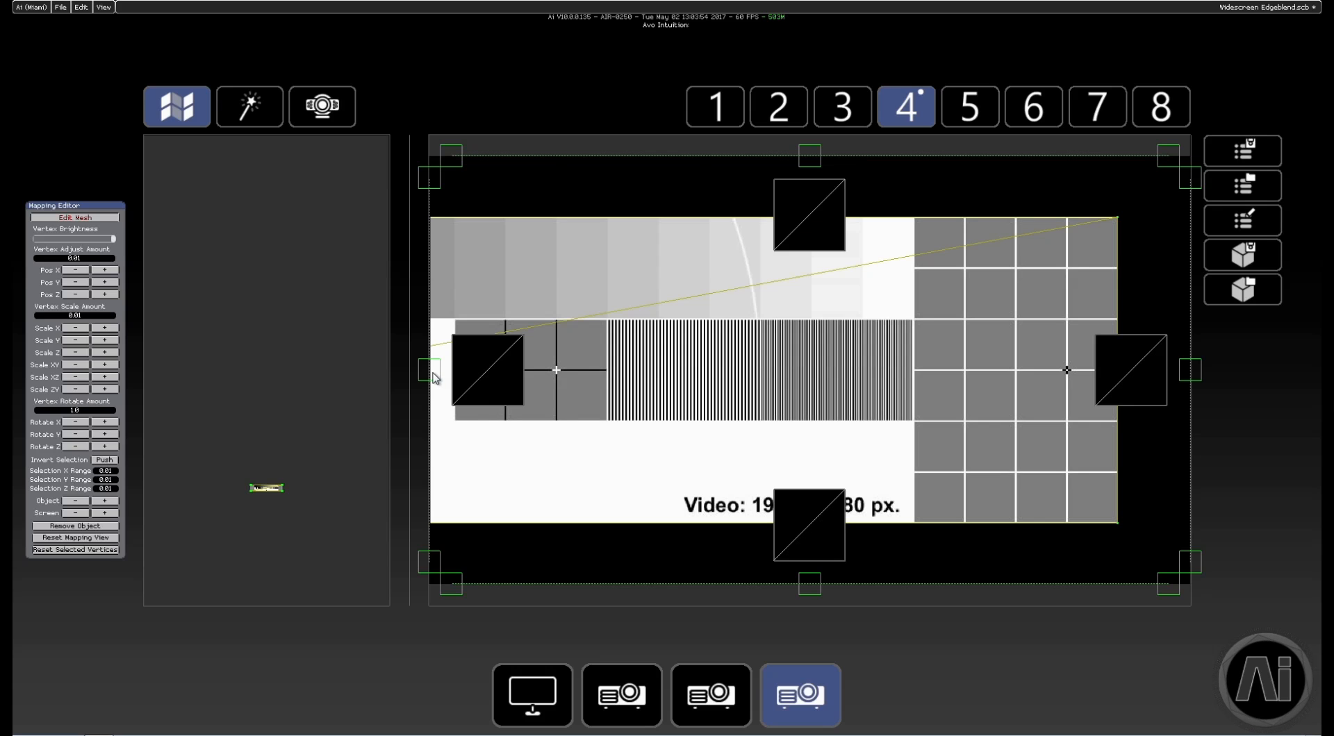
left_click_drag(435, 378, 452, 358)
mouse_move(564, 376)
left_mouse_down()
mouse_move(586, 390)
mouse_move(539, 347)
mouse_move(562, 368)
mouse_move(565, 351)
mouse_move(569, 374)
mouse_move(560, 358)
left_mouse_up()
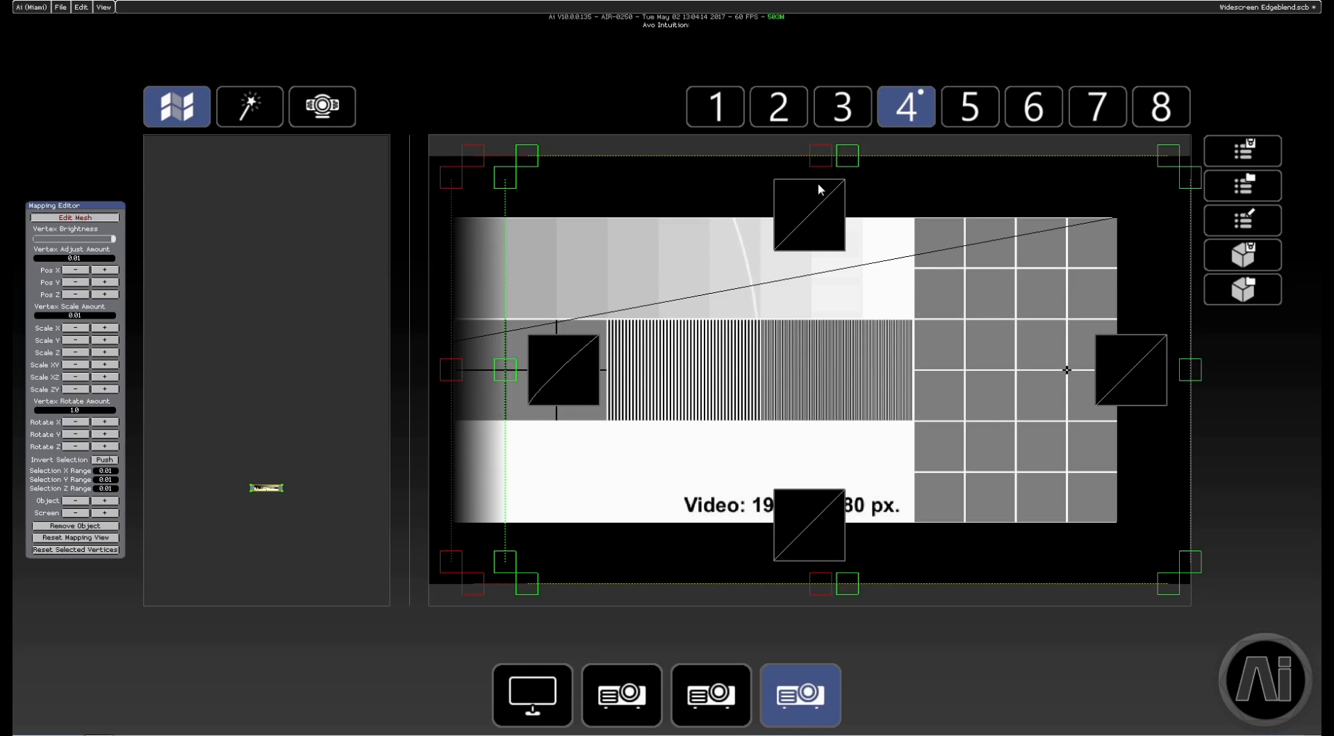
- Pull the third projector's inner and outer top blend lines down into the image and slant them by moving their corners
left_click_drag(849, 167, 849, 249)
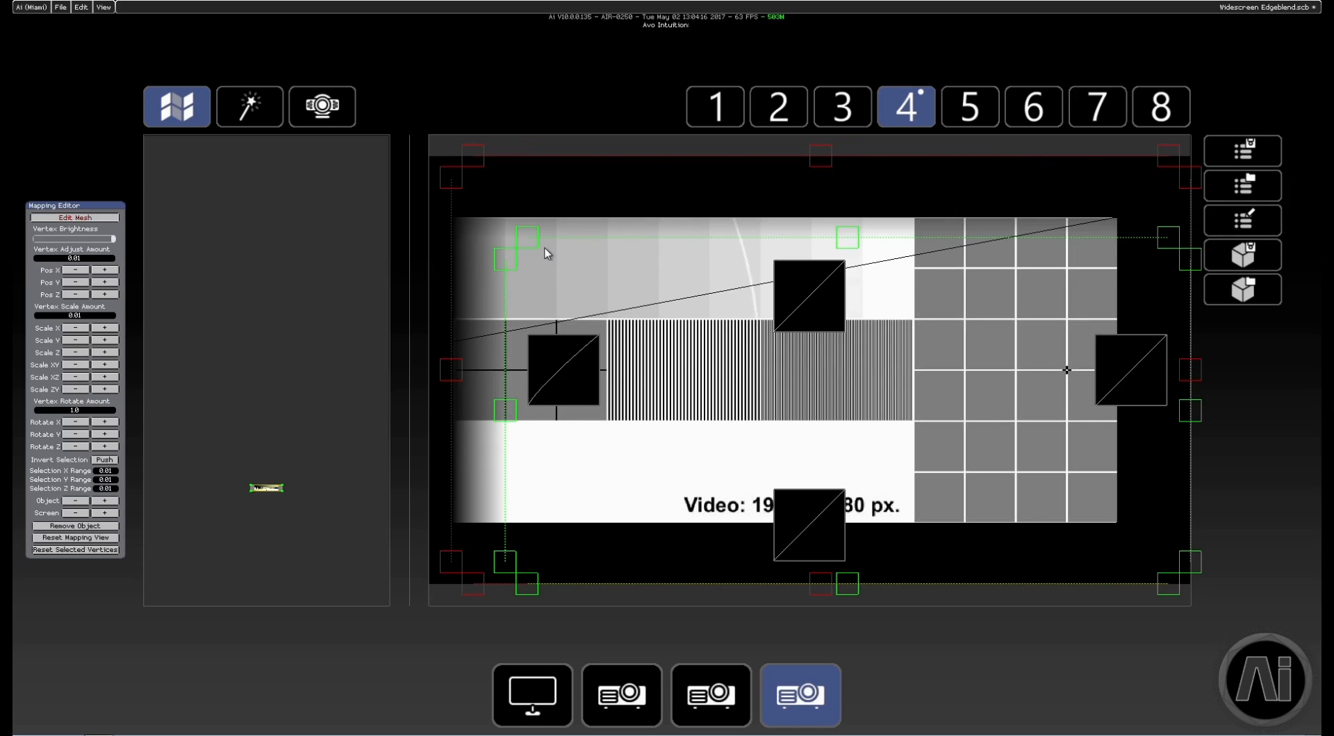
left_click_drag(527, 244, 527, 355)
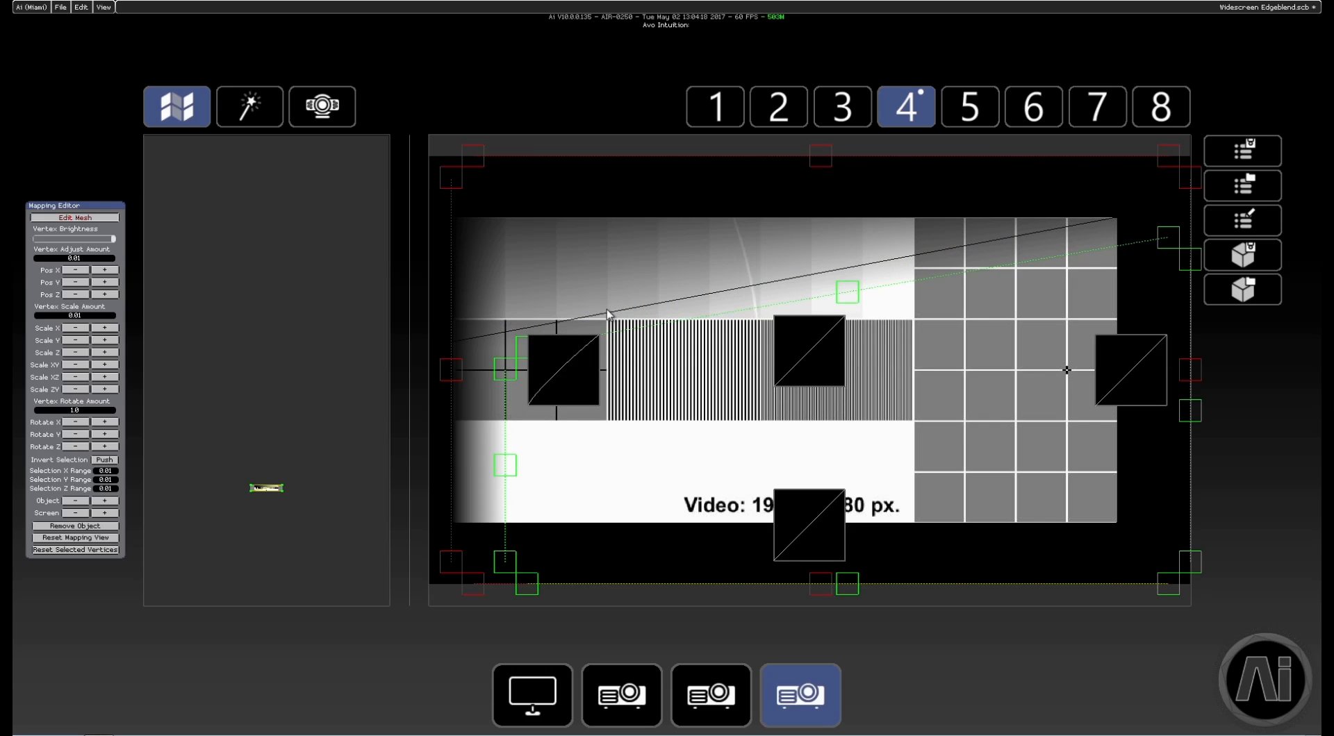
left_click_drag(817, 162, 817, 201)
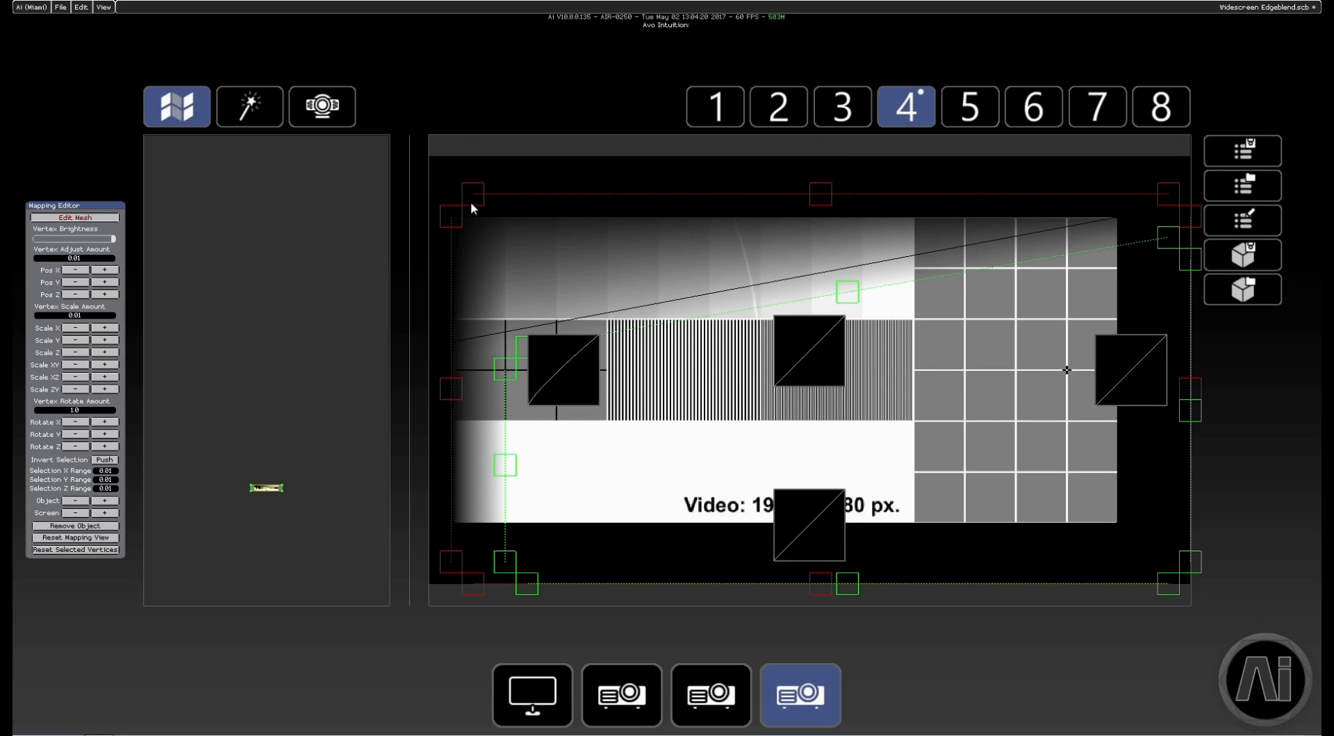
left_click_drag(470, 200, 480, 286)
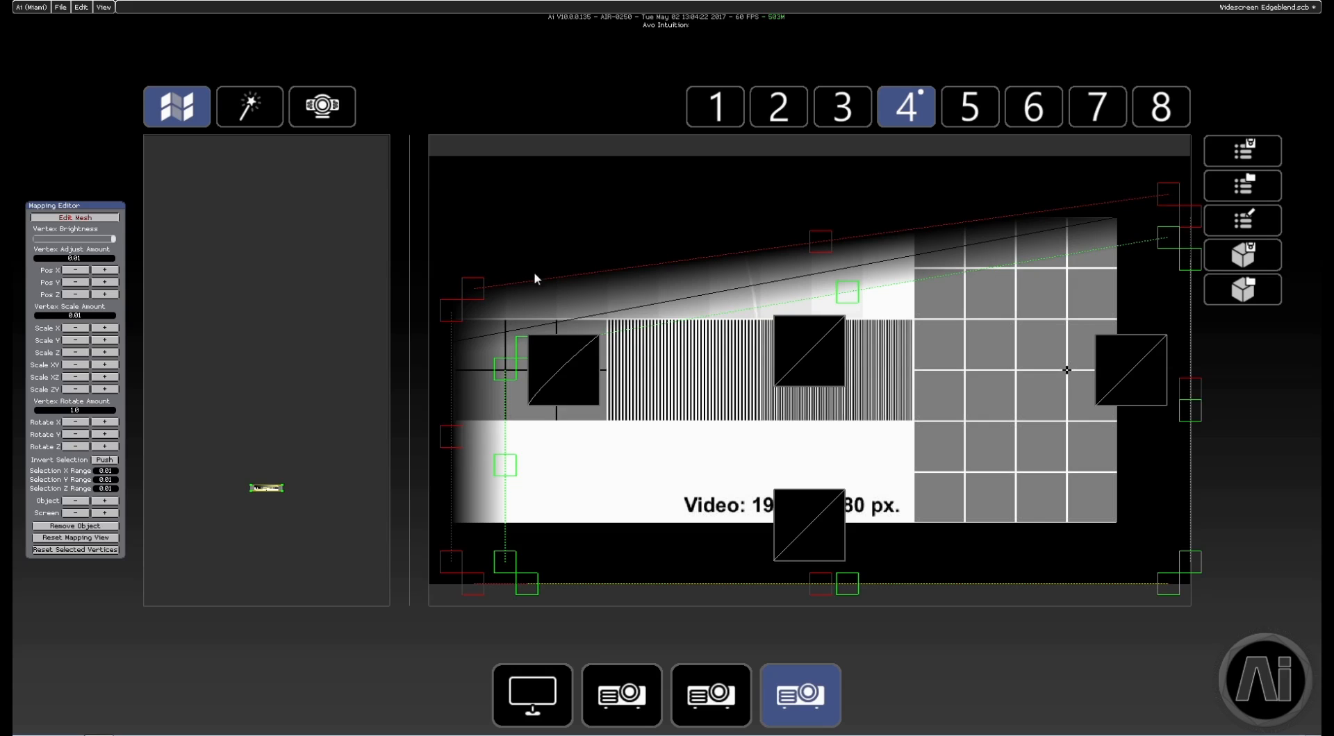
left_click_drag(1155, 198, 1174, 175)
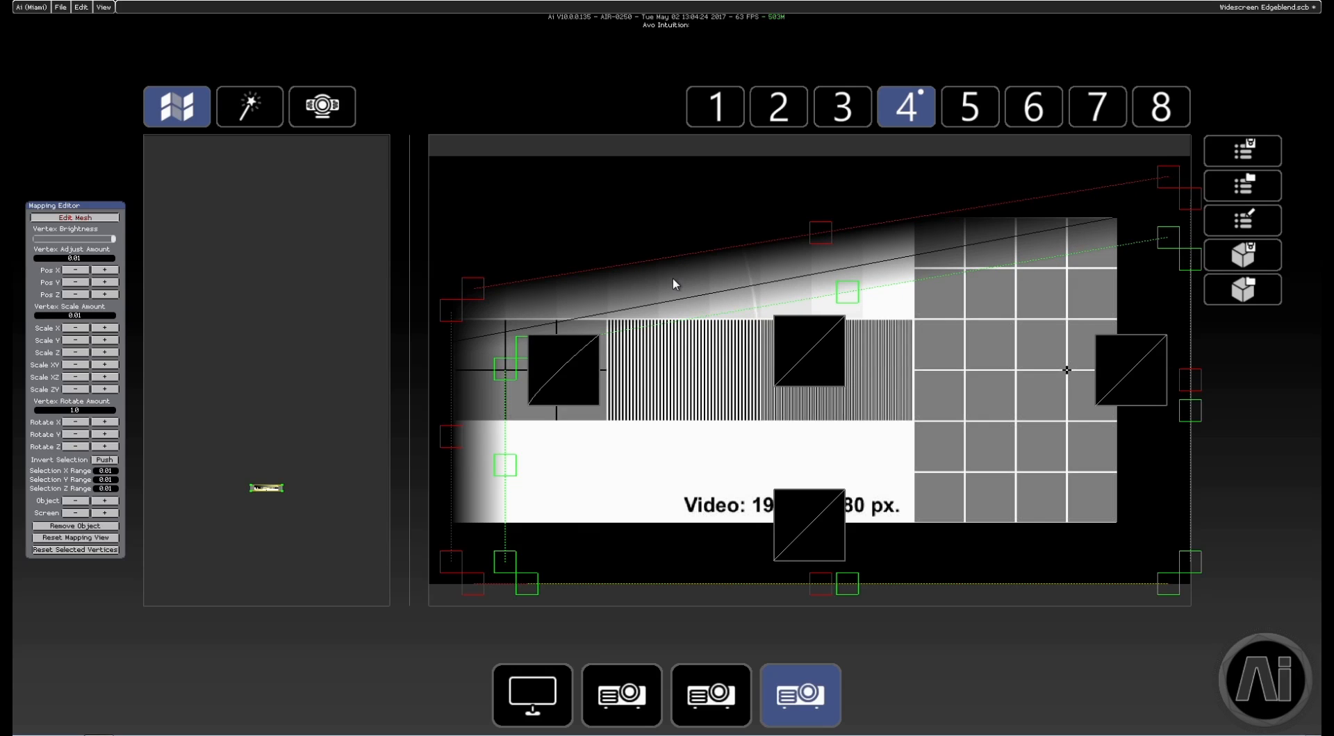
- Raise the corners of both top blend lines so they run nearly level above the third projector's image
left_click_drag(477, 292, 483, 176)
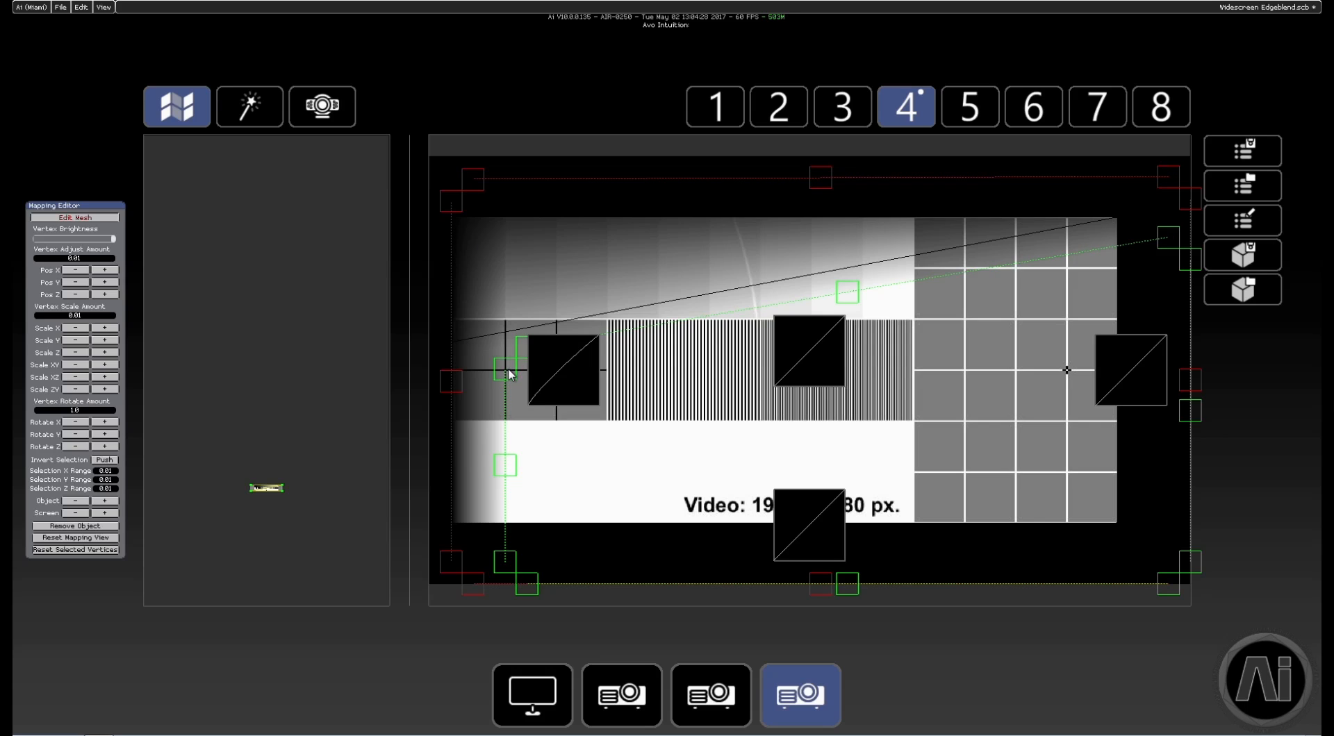
left_click_drag(510, 372, 522, 201)
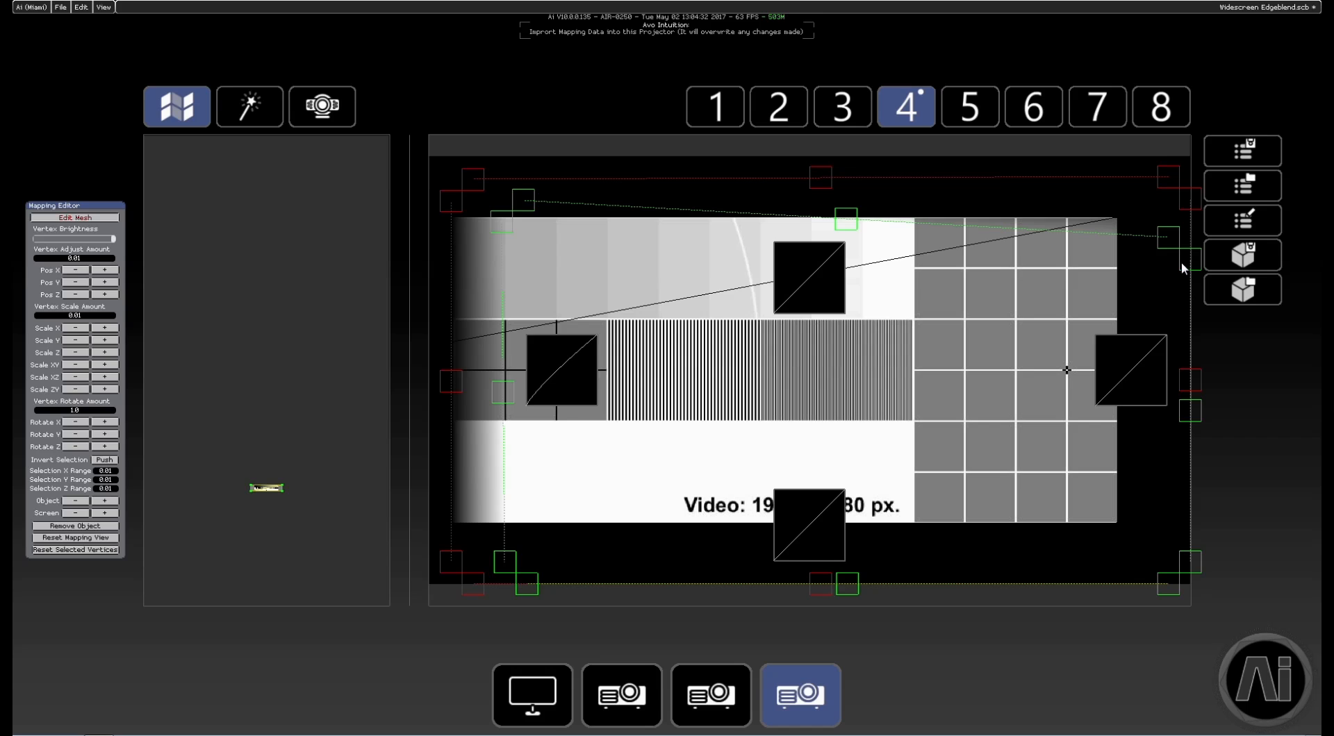
left_click_drag(1185, 262, 1155, 202)
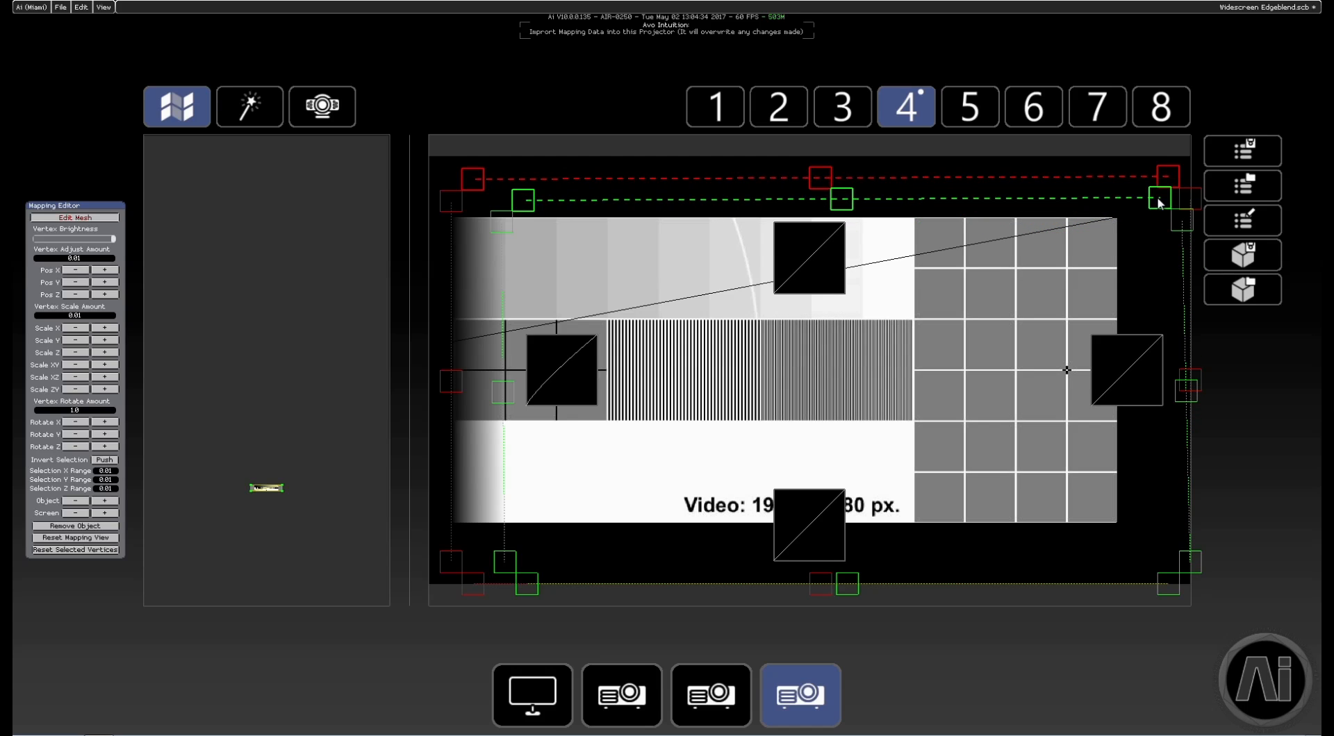
- Show the second projector on output 3 and create soft-edge blends along its right and left sides
left_click(711, 695)
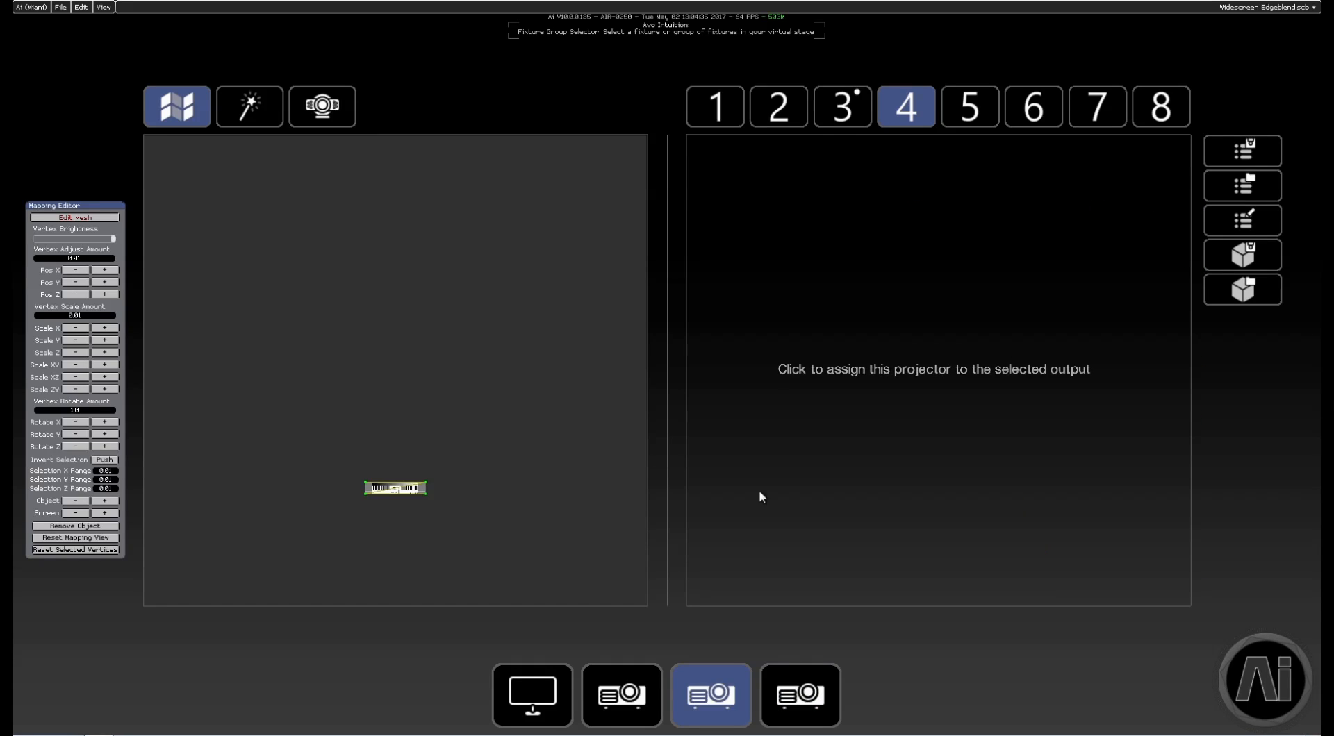
left_click(848, 116)
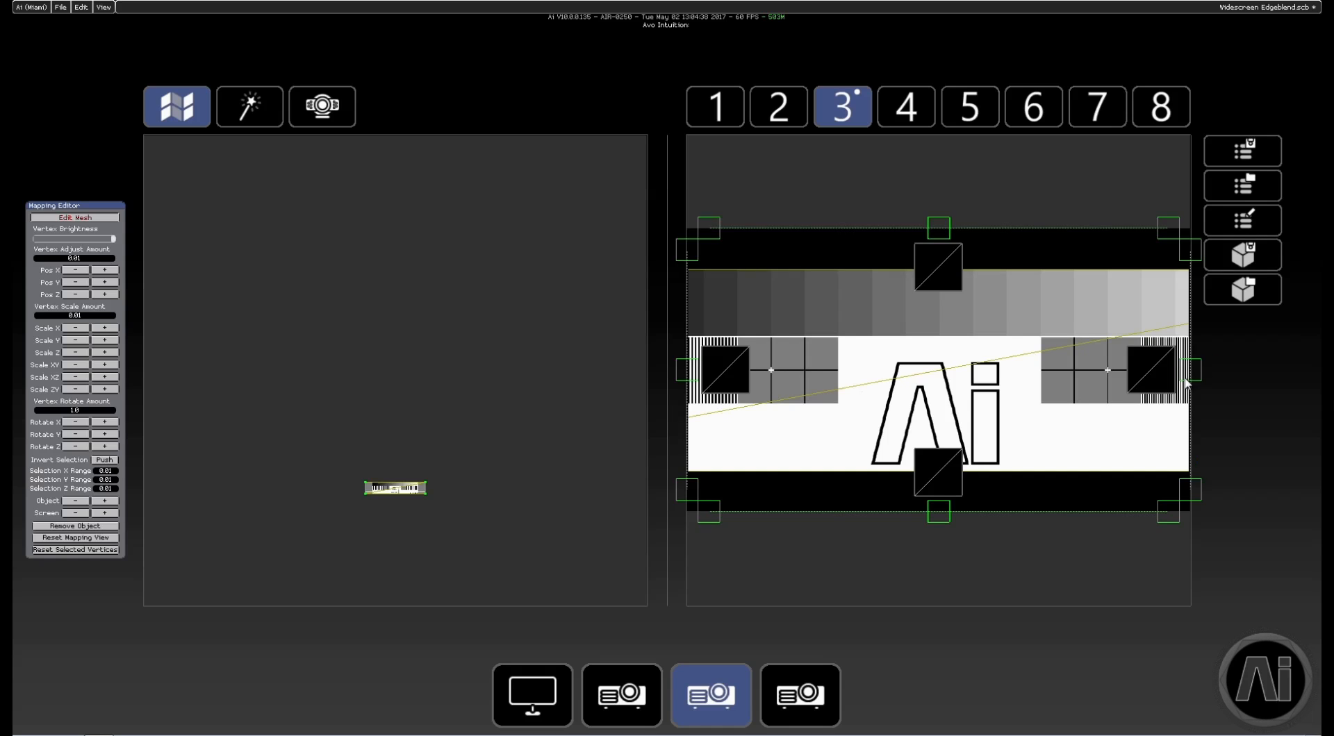
left_click_drag(1186, 382, 1129, 375)
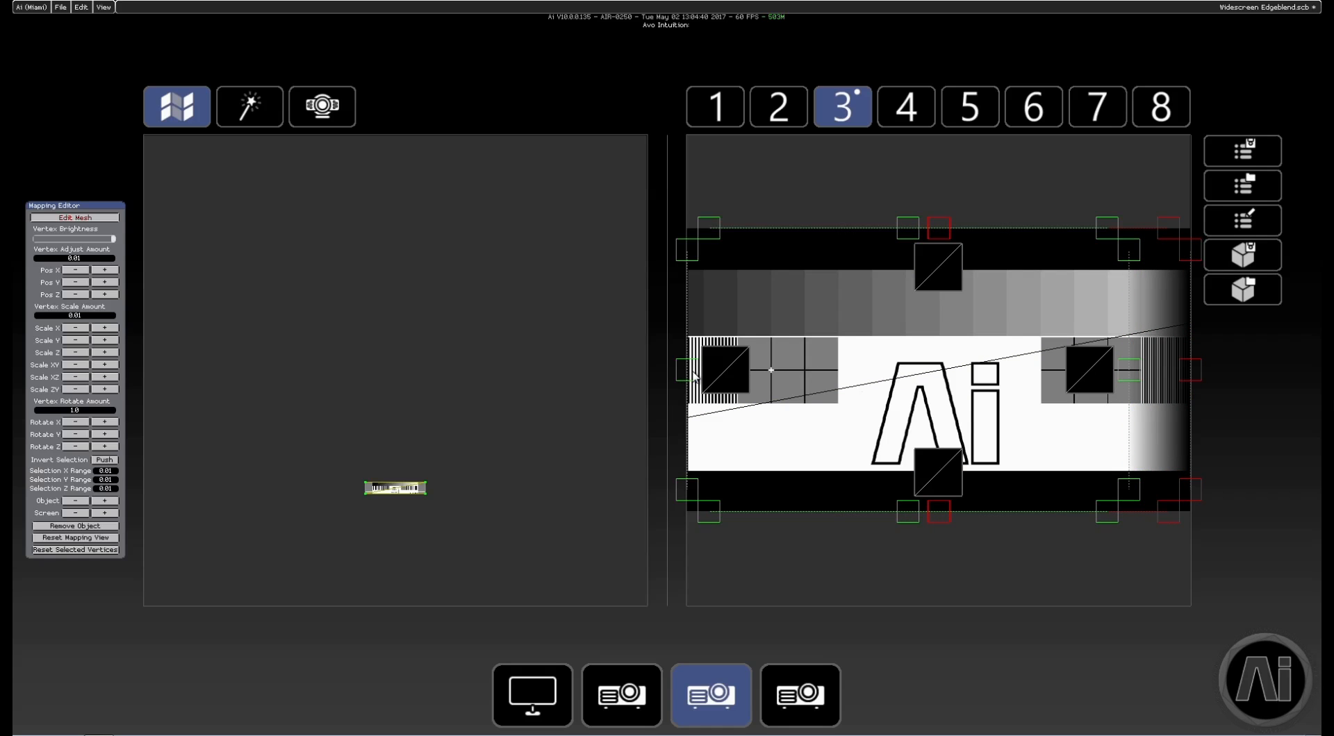
left_click_drag(694, 376, 738, 375)
- Show the first projector on output 2 and create a soft-edge blend along its right side
left_click(623, 679)
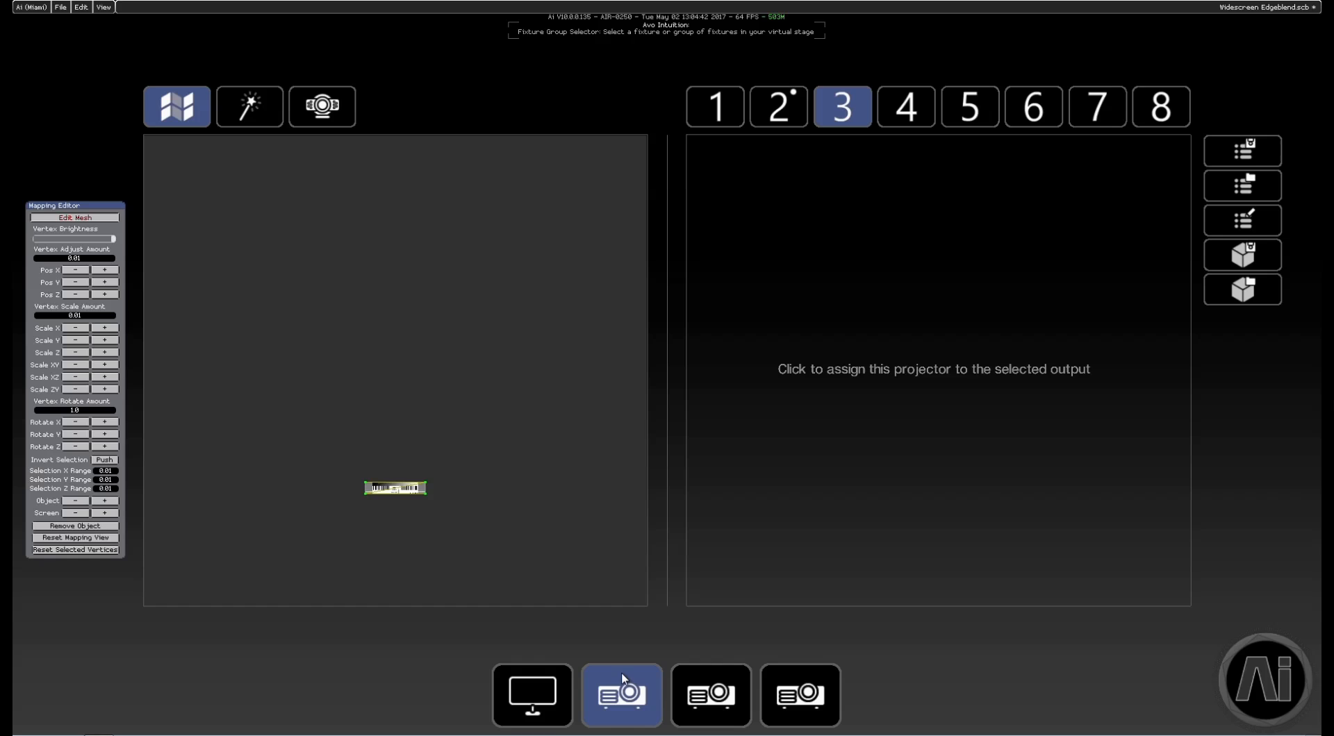
left_click(778, 109)
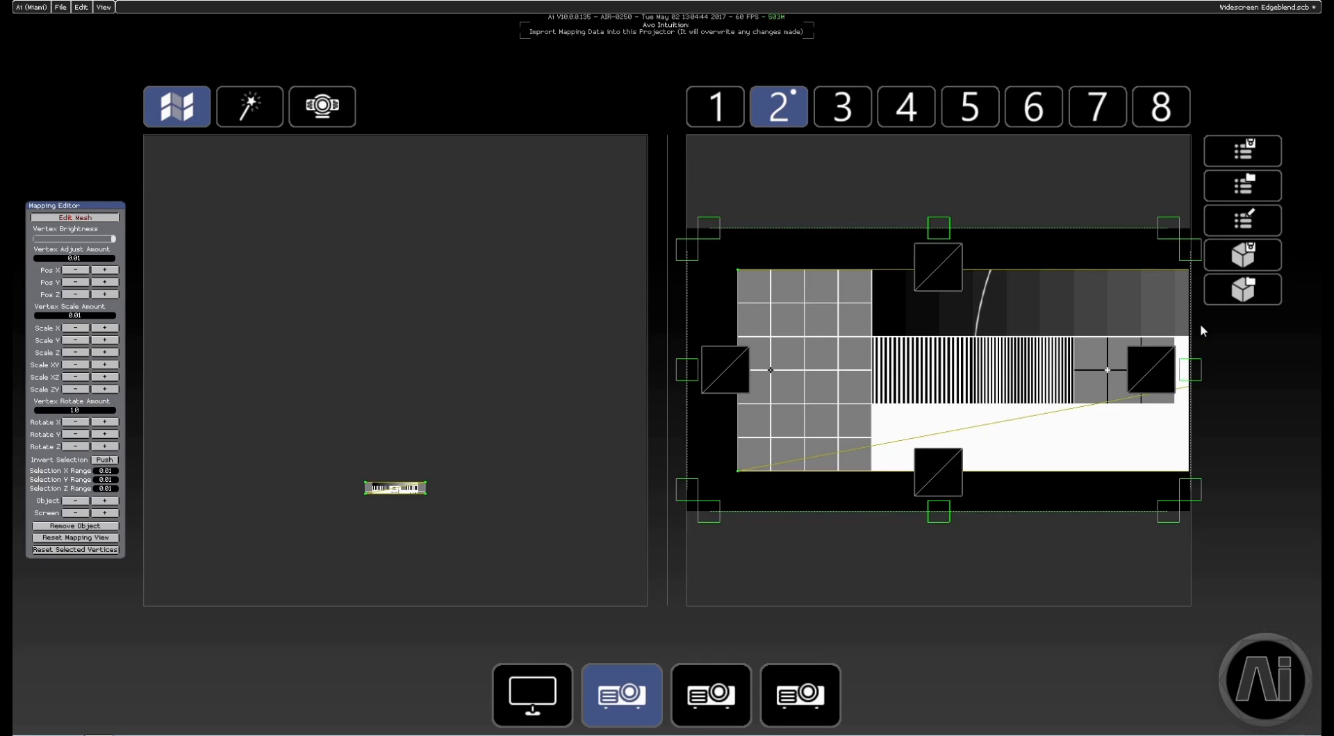
left_click_drag(1190, 369, 1143, 373)
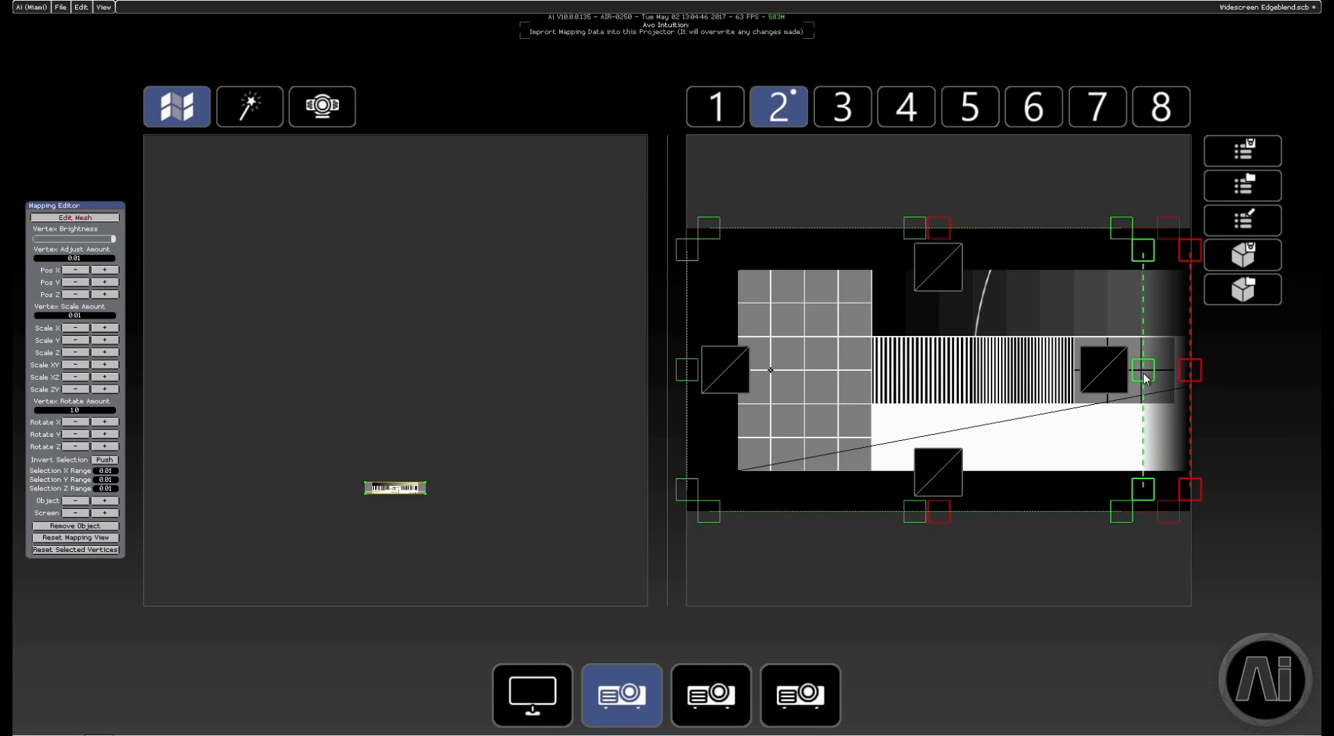